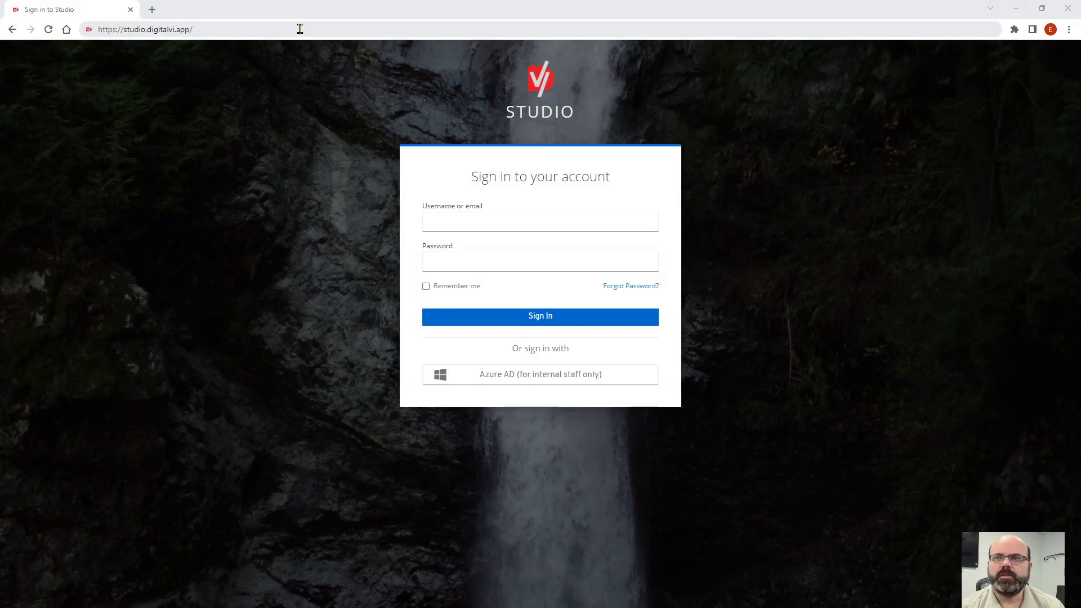
Load studio.digitalvi.app and sign in to Studio through Azure AD for internal staff
click(300, 29)
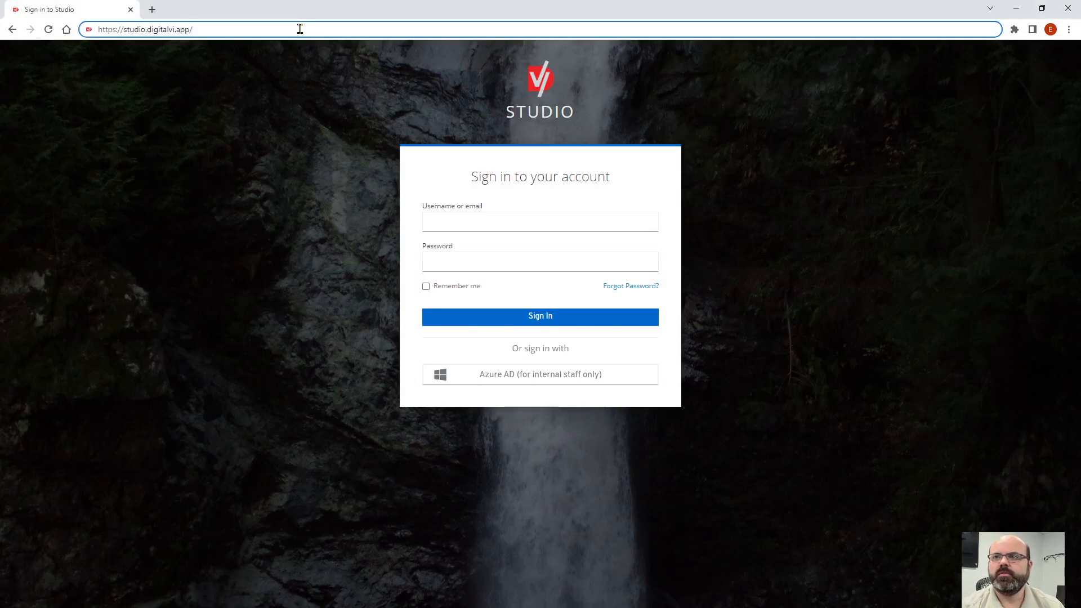
key(Return)
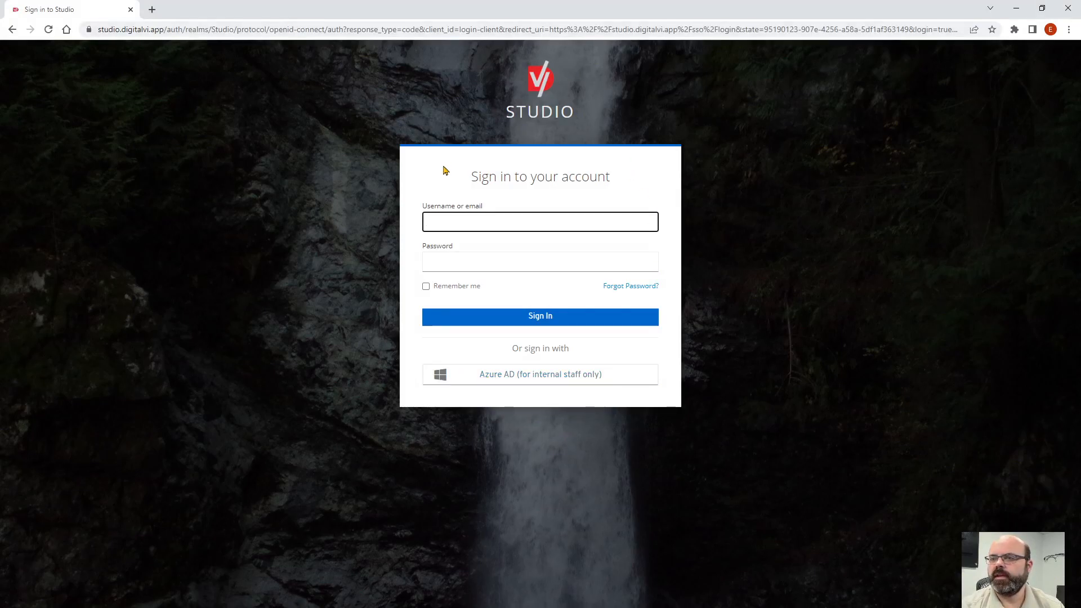
click(511, 375)
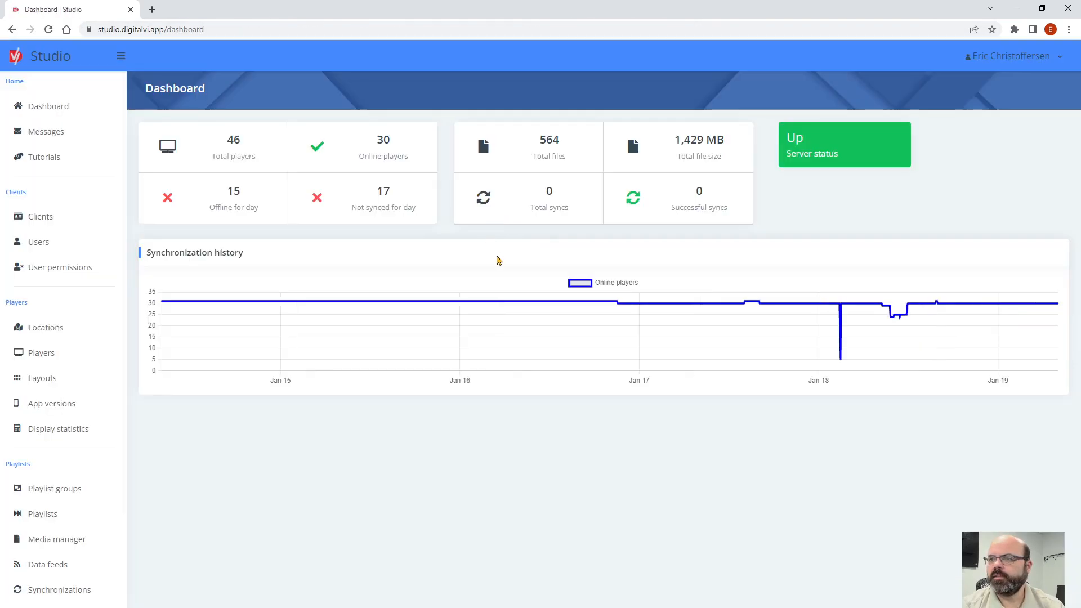
Switch the active client from the account options to Google
click(1041, 57)
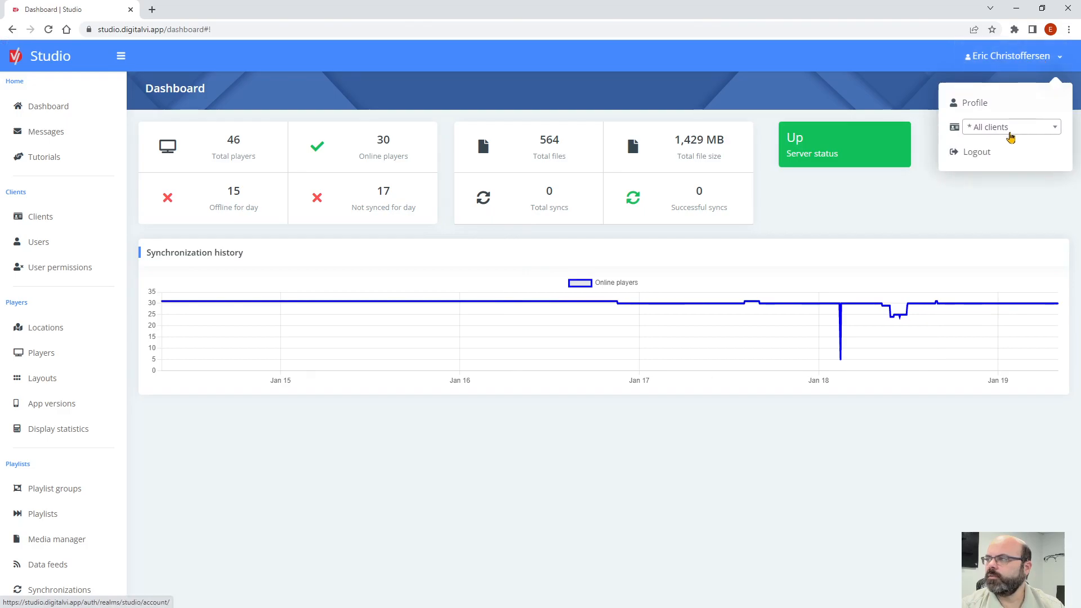
click(1011, 129)
text(g)
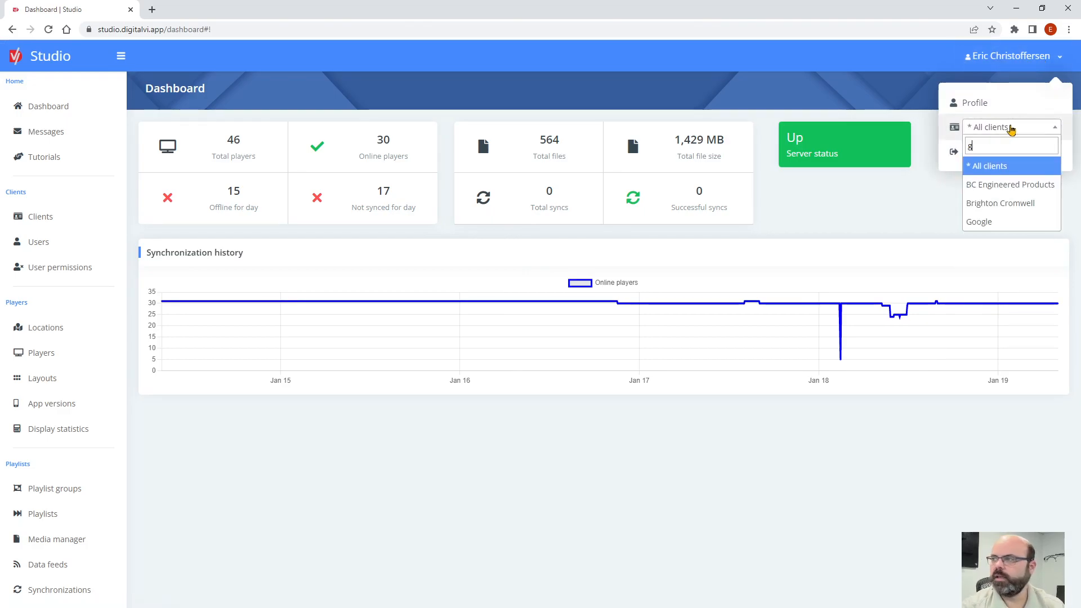
click(995, 225)
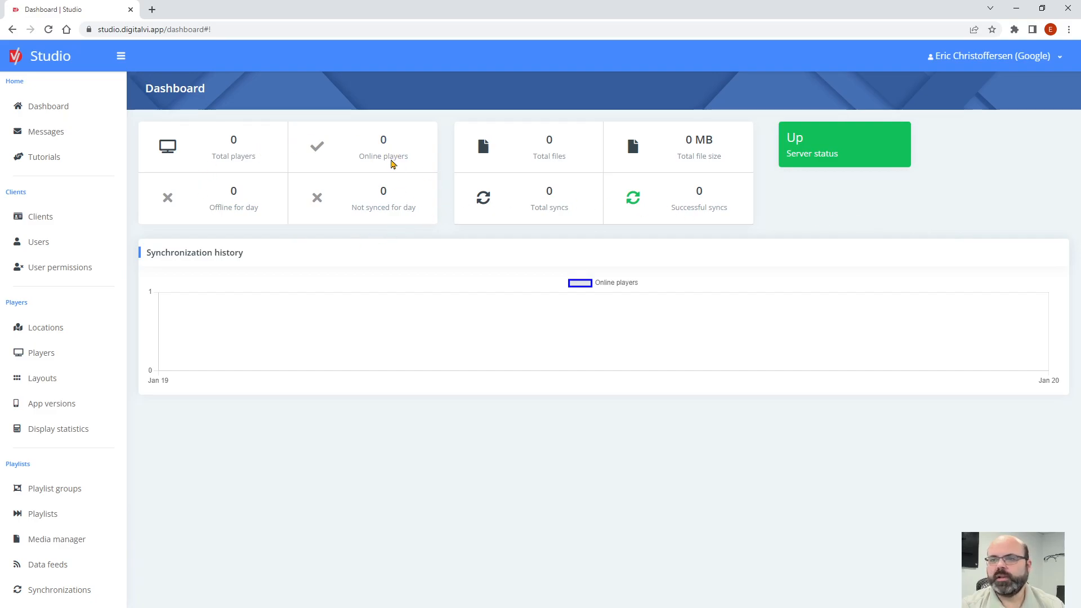
View the client's list of players and open the Synchronizations page
click(44, 352)
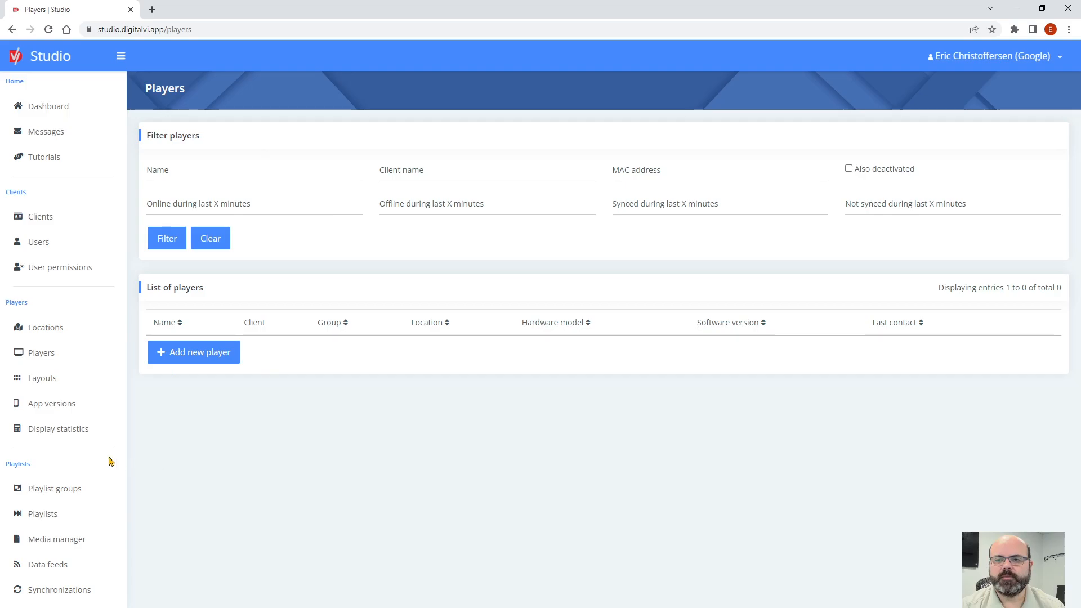
scroll(60, 563, down, 1)
scroll(61, 563, down, 2)
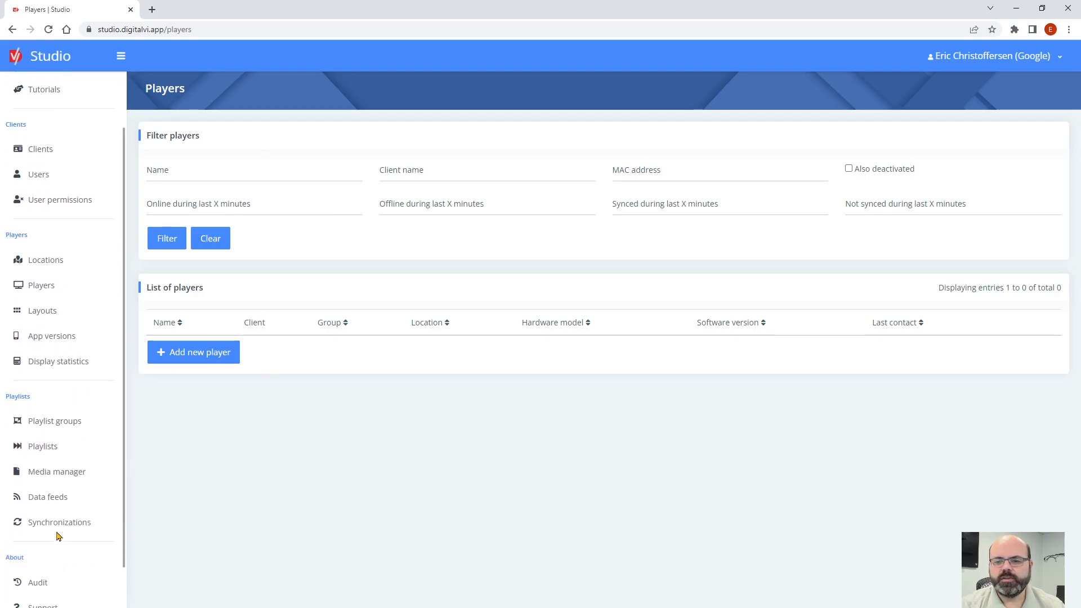
click(58, 526)
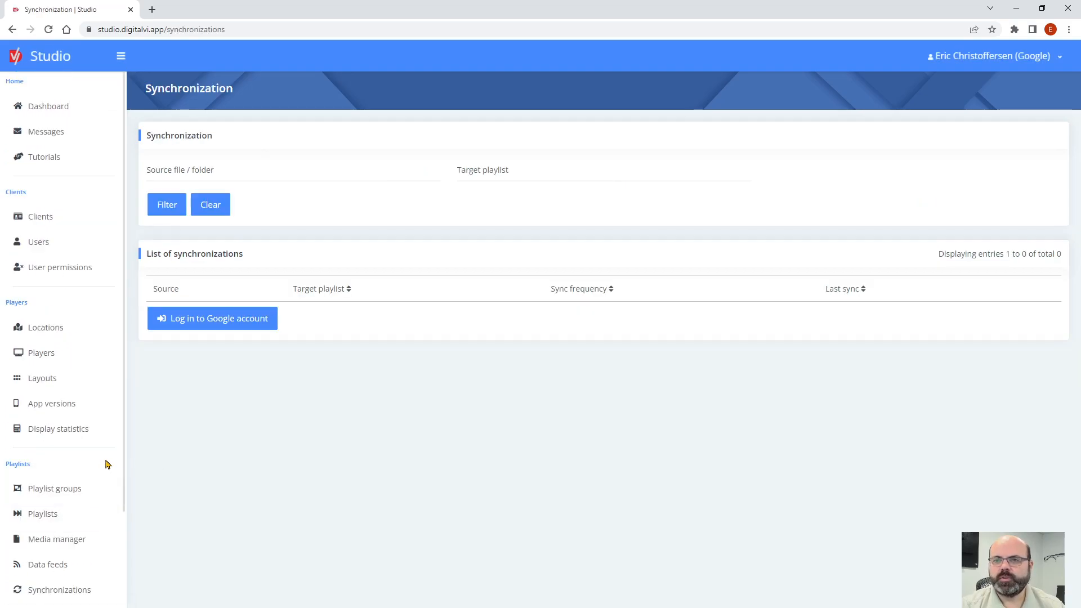
Log in to the first listed Google account and allow digitalvi.app to access its Google Drive files despite the unverified-app notice
click(188, 319)
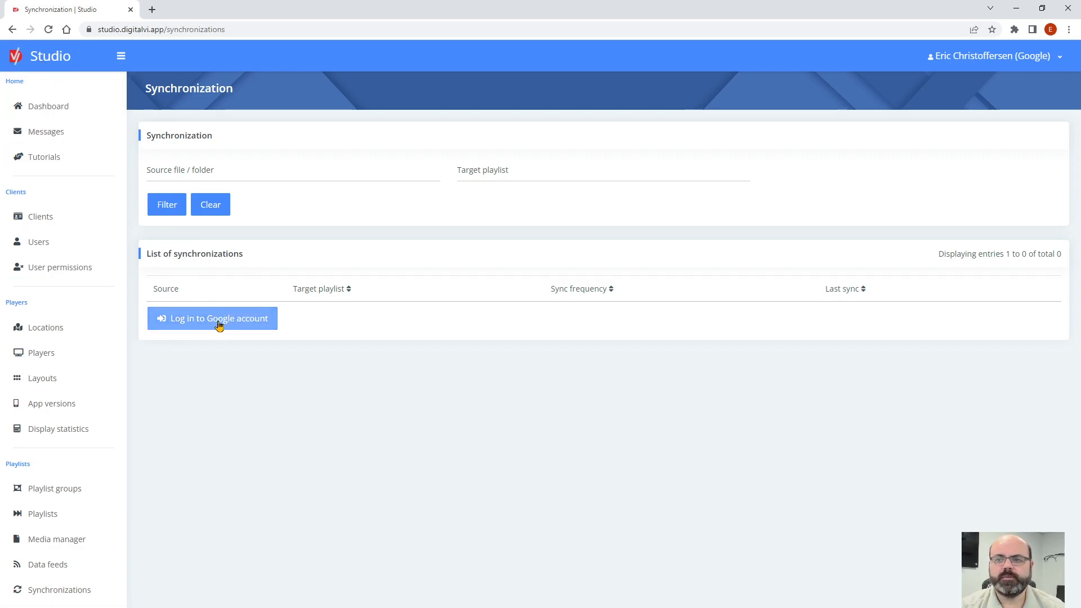
click(188, 321)
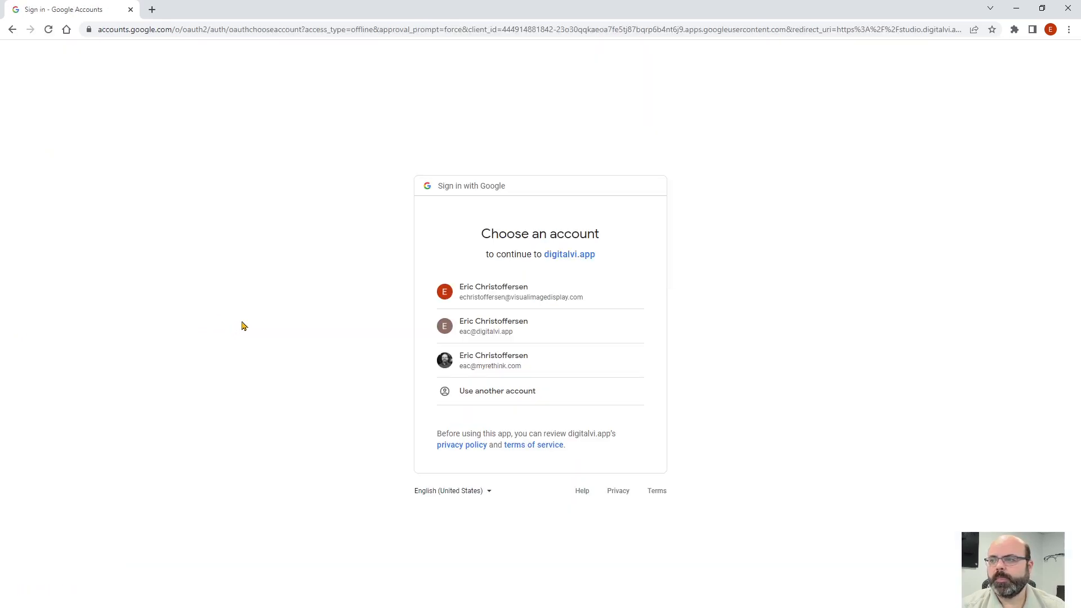
click(514, 302)
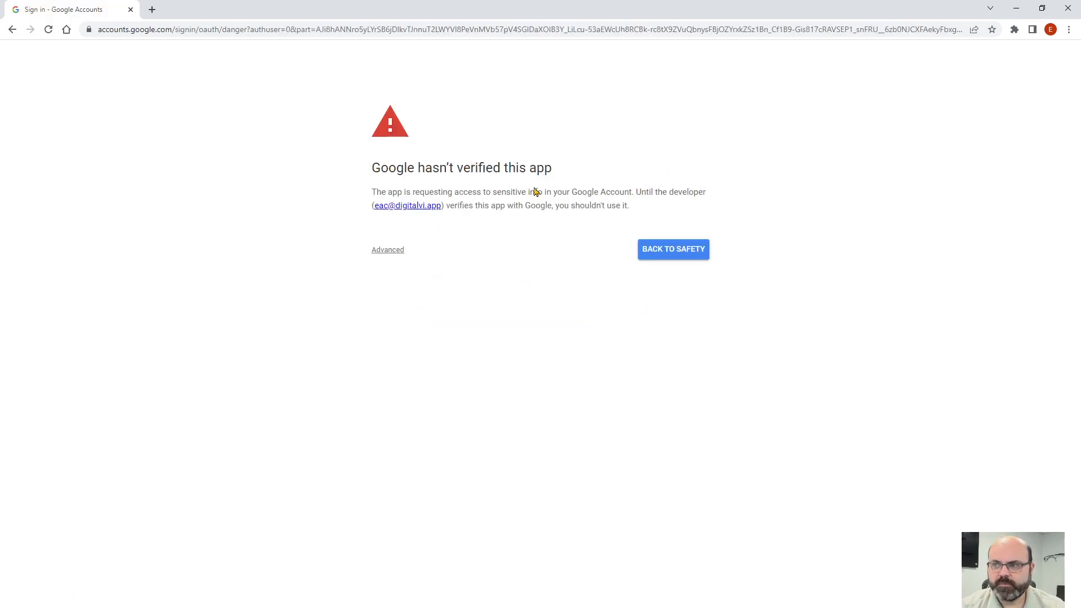
click(388, 255)
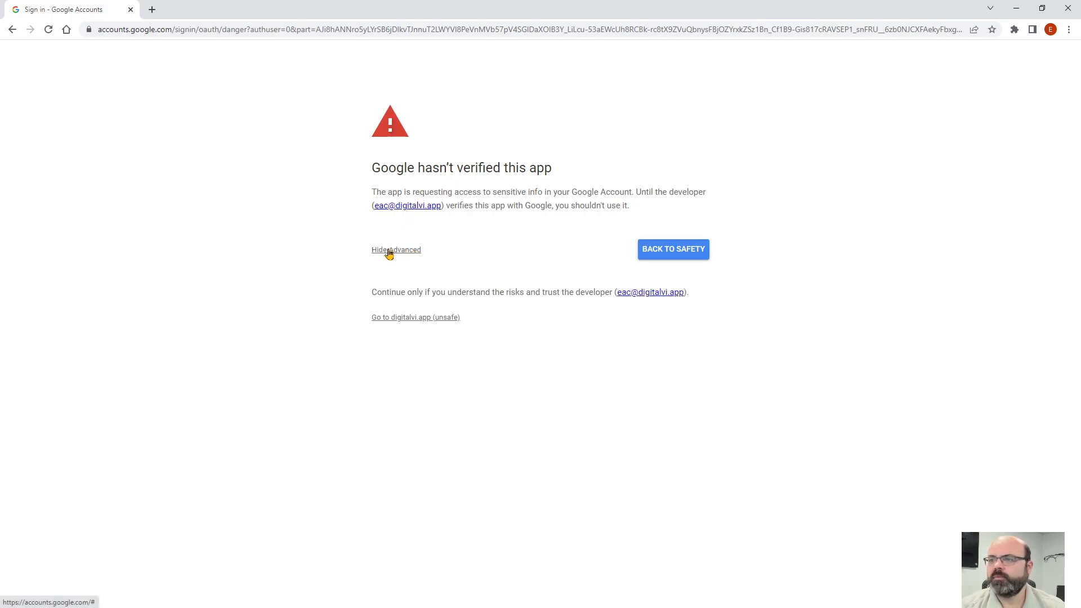
click(402, 318)
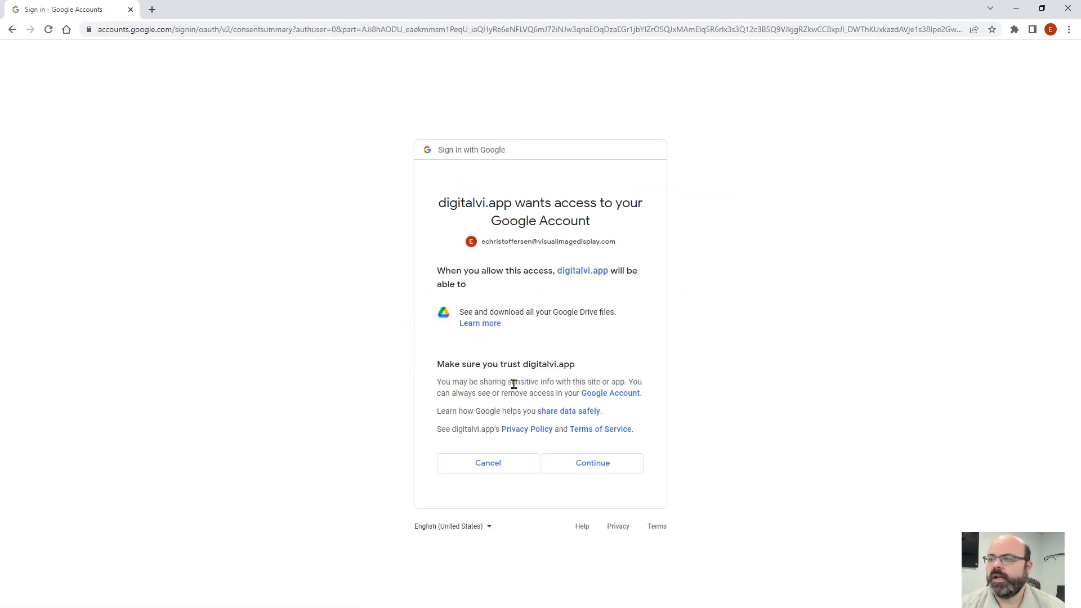
click(596, 470)
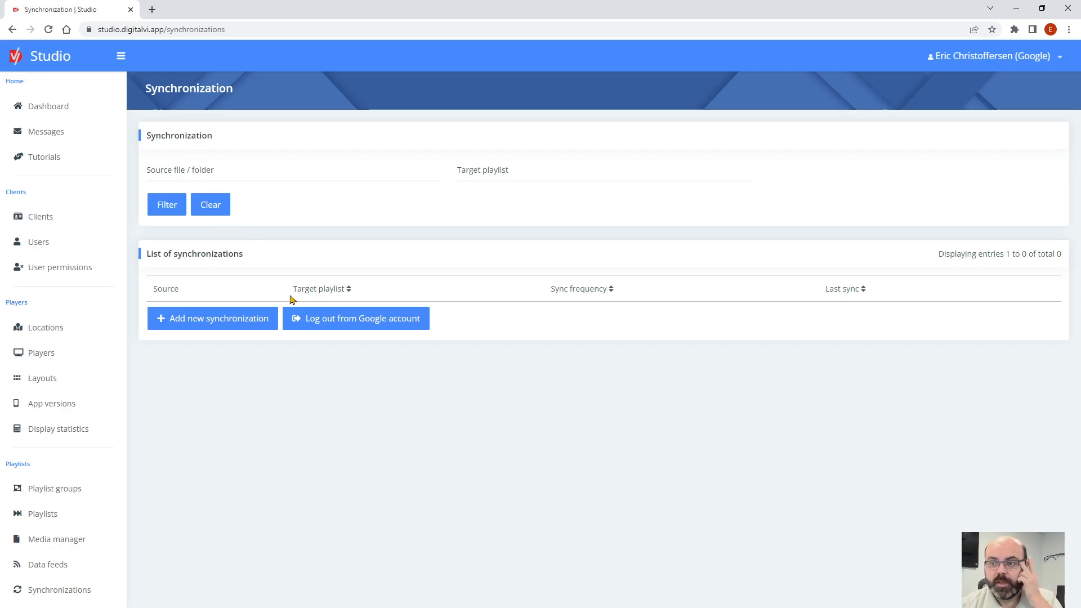
Add a Google Drive synchronization for the entire Momnt folder, keeping every 5 minutes and Landscape (16:9) for Docs, and save it
click(227, 320)
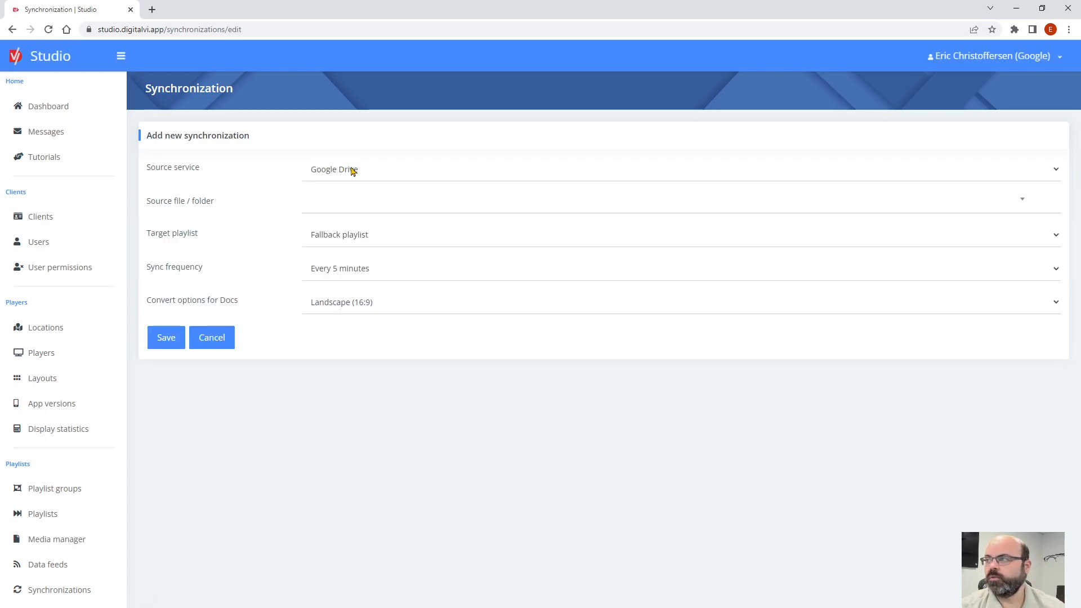
click(324, 175)
click(278, 180)
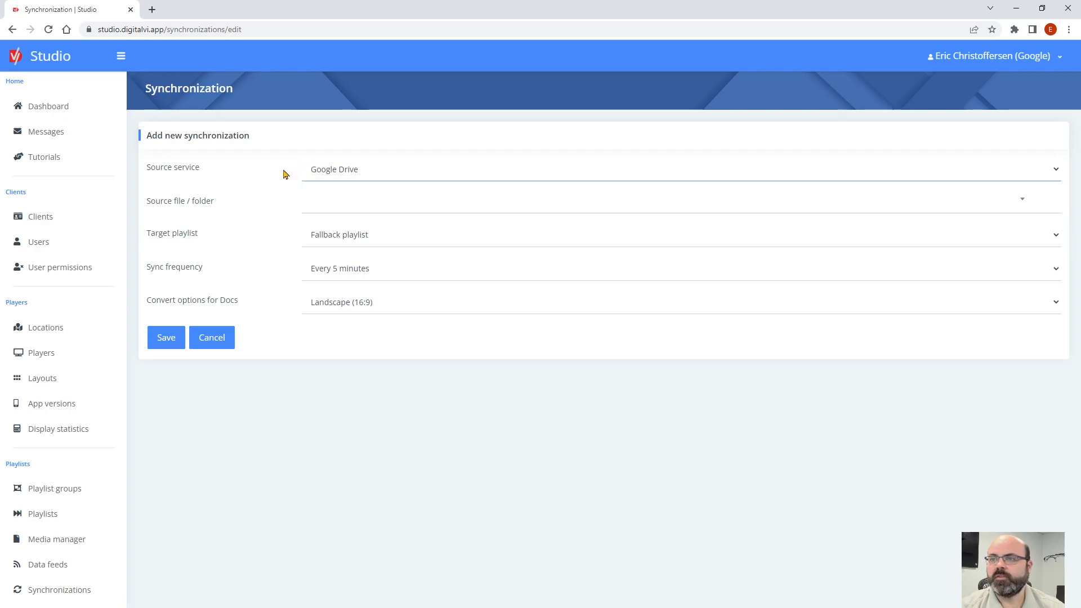
click(845, 201)
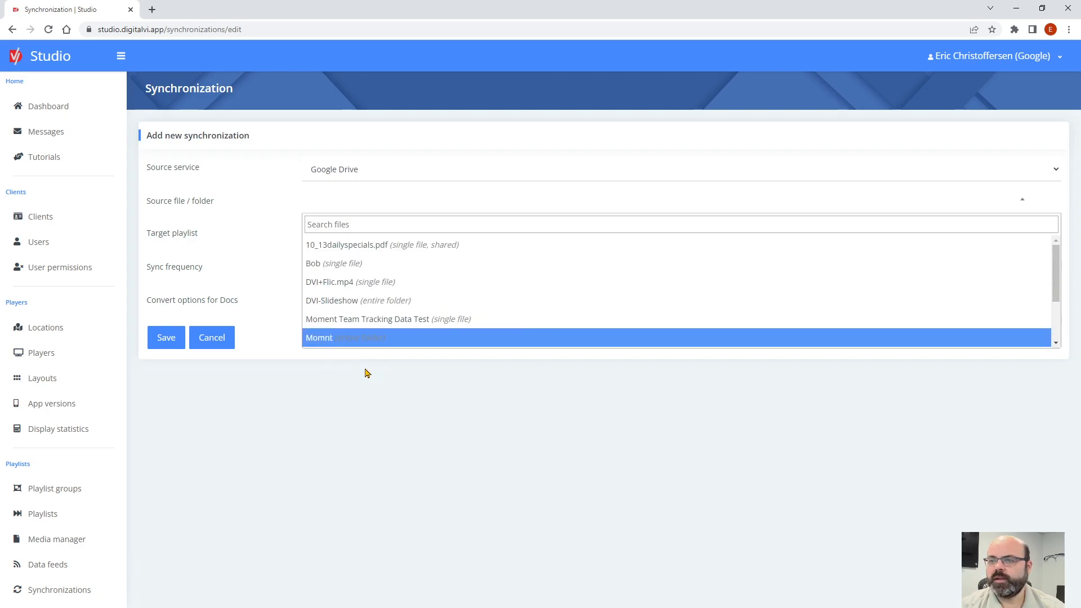
click(326, 341)
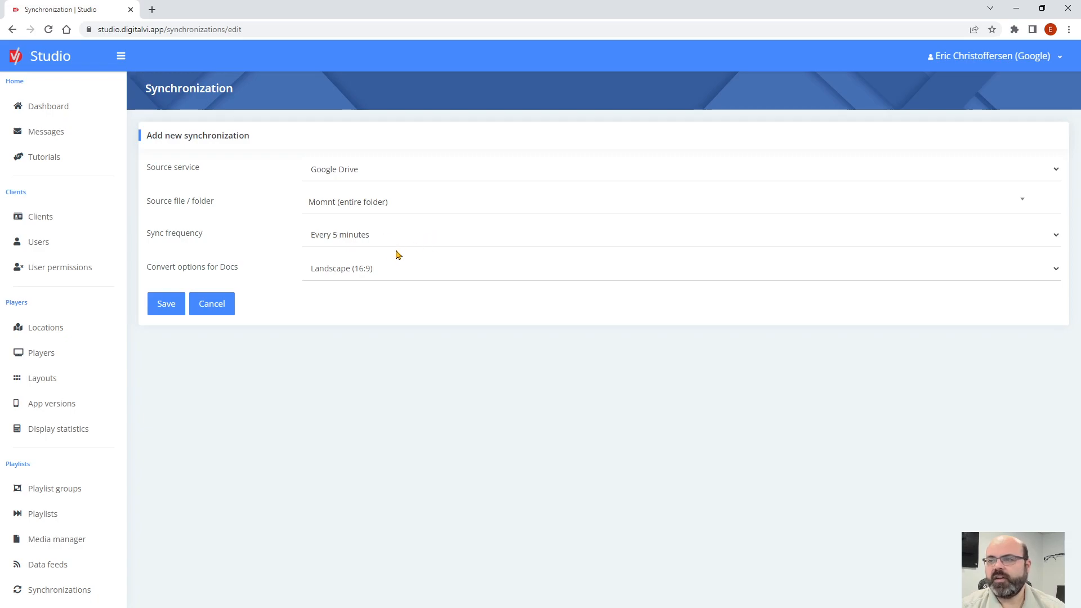
click(327, 270)
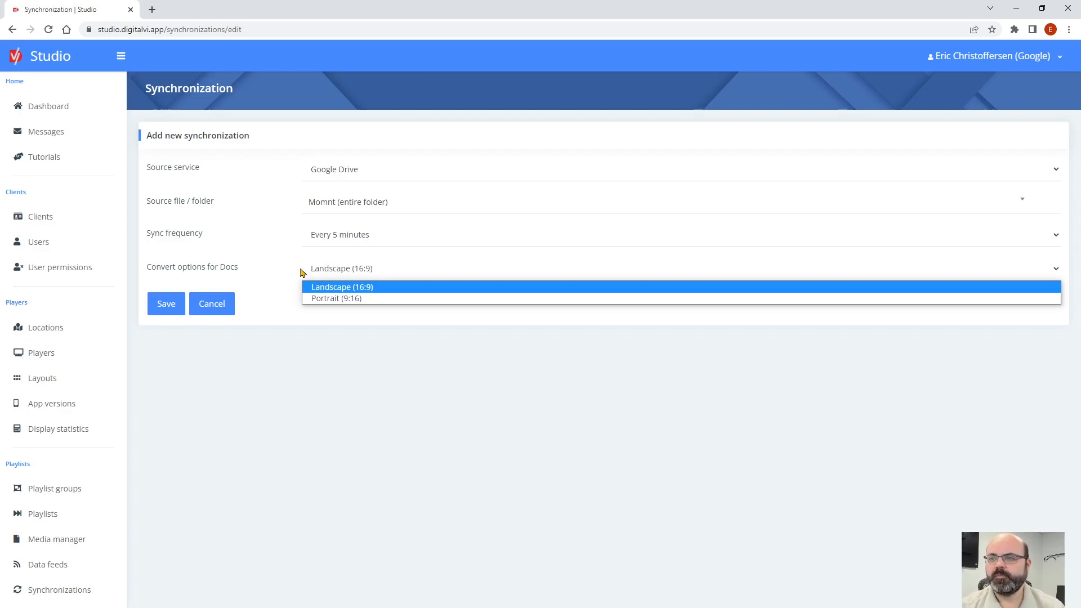
click(298, 304)
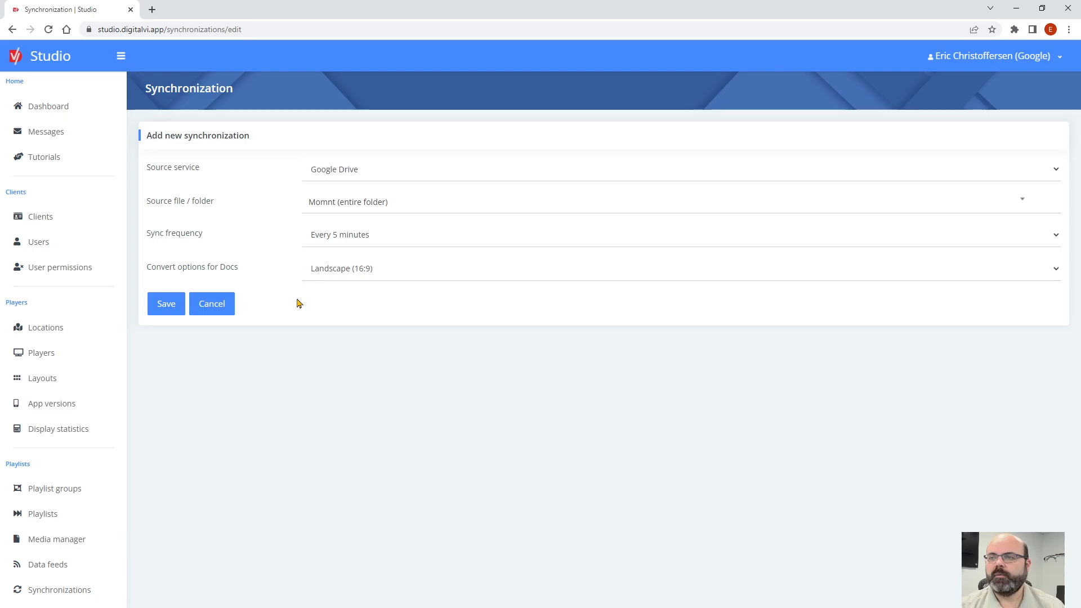
click(164, 304)
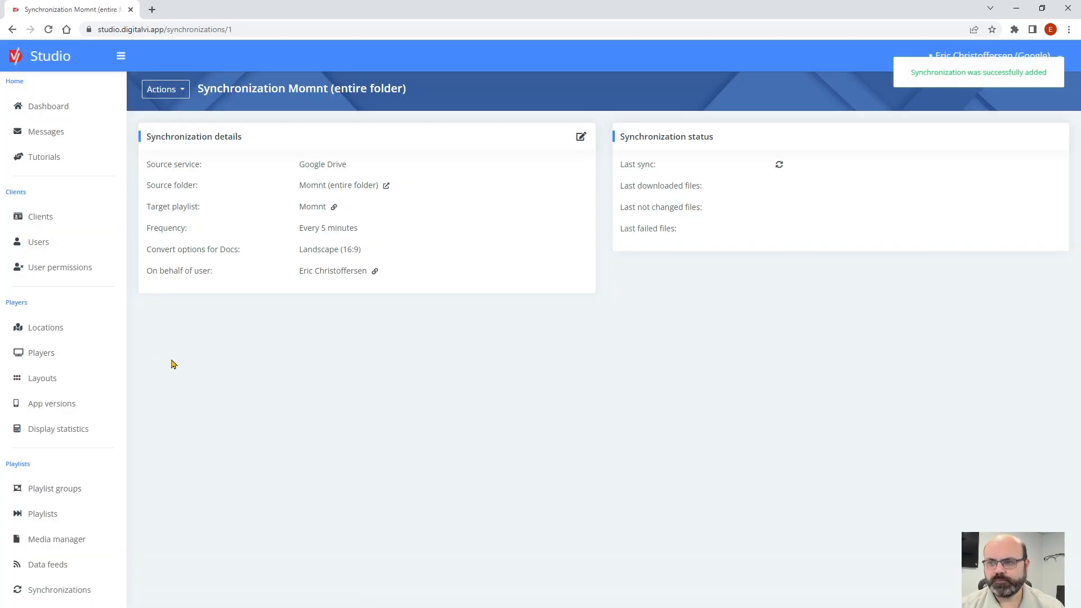
Review the source folder and target playlist of the new synchronization, and open the Momnt playlist
drag(300, 187, 378, 186)
drag(146, 212, 320, 211)
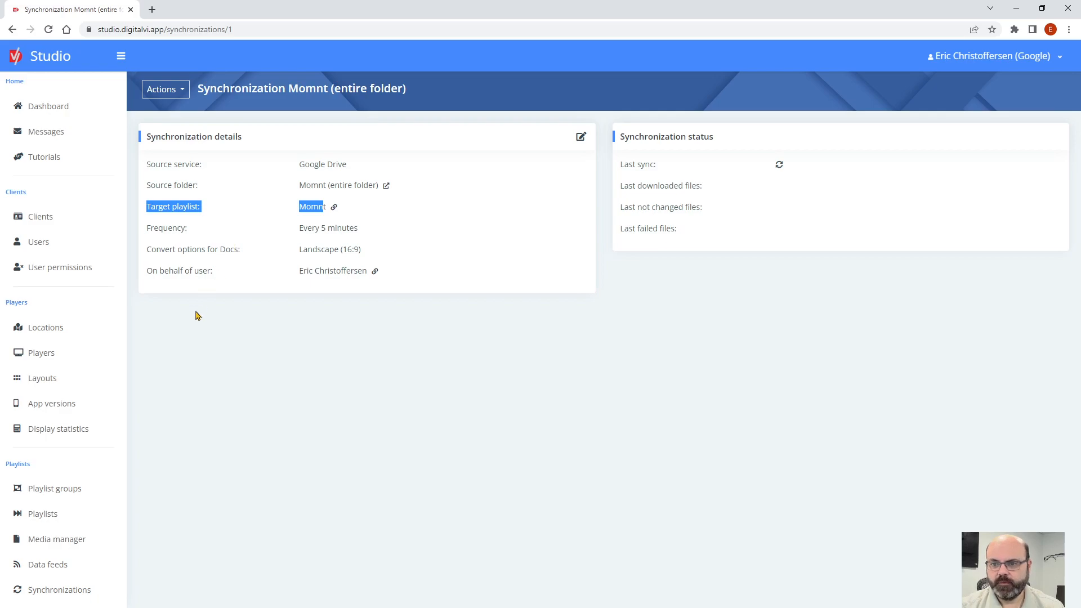
click(65, 514)
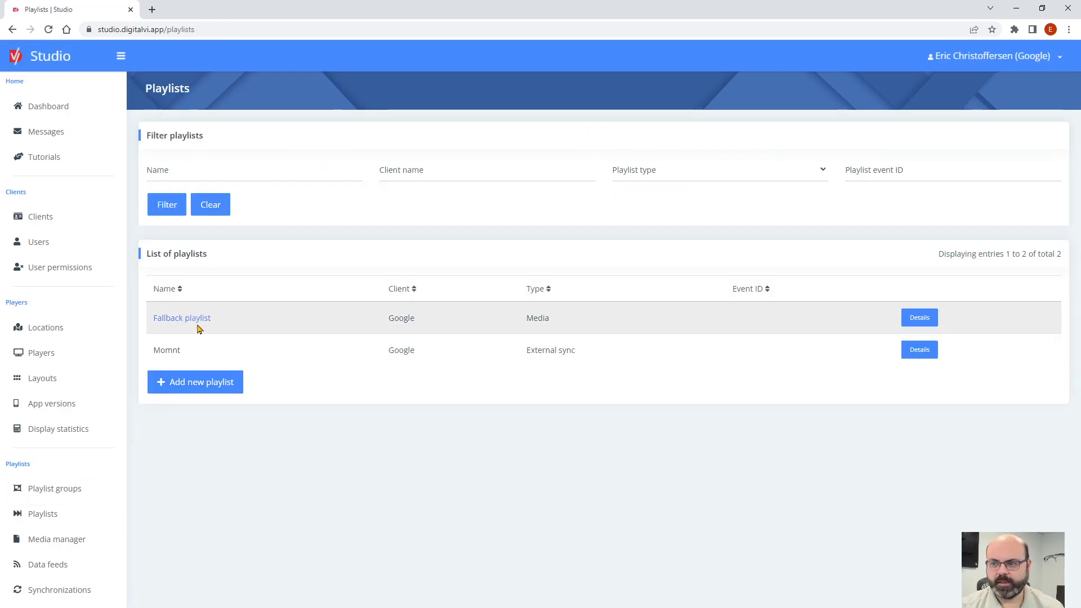
click(169, 350)
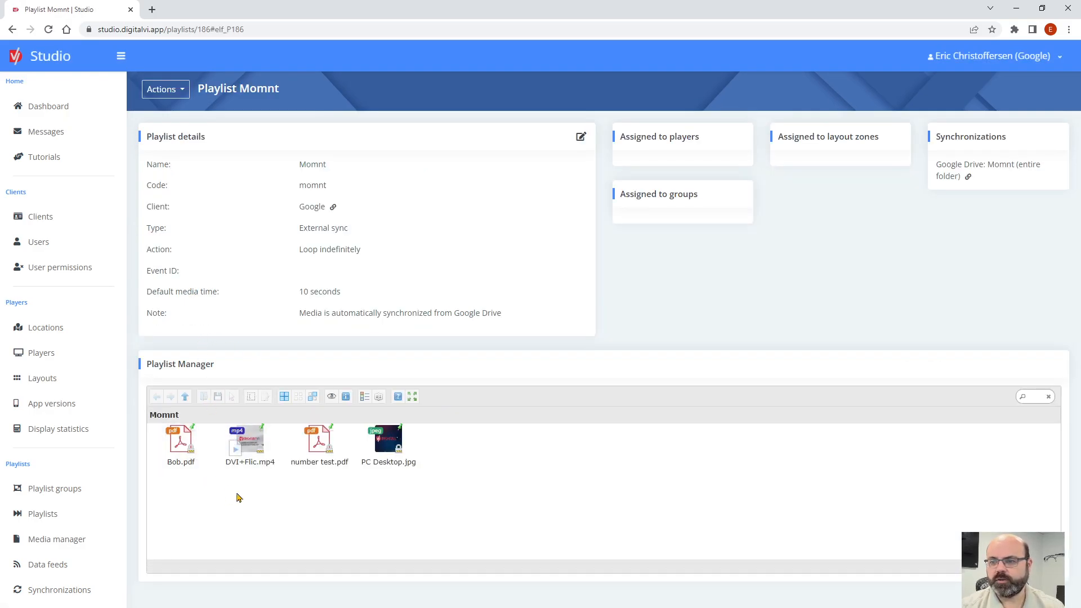
Examine the synchronized files Bob.pdf, DVI+Flic.mp4, number test.pdf and PC Desktop.jpg in the Playlist Manager
click(196, 457)
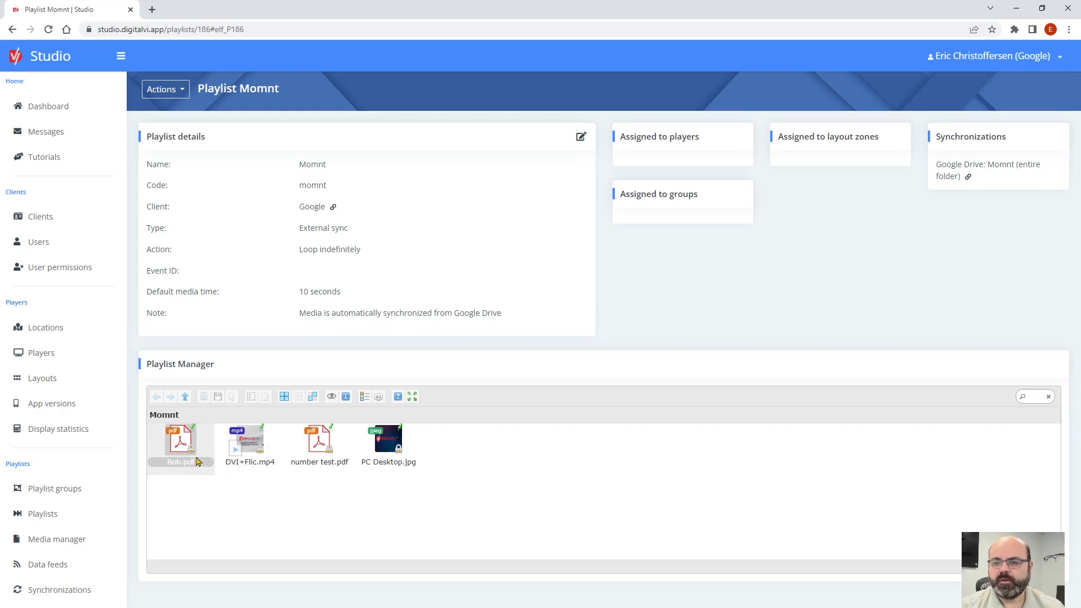
click(251, 461)
click(318, 453)
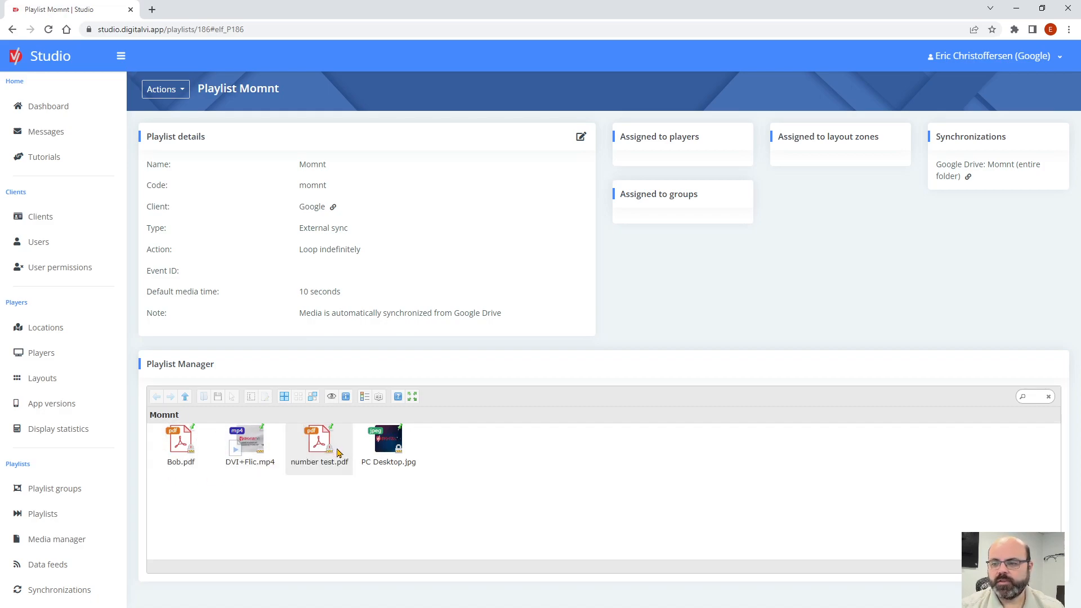
click(399, 454)
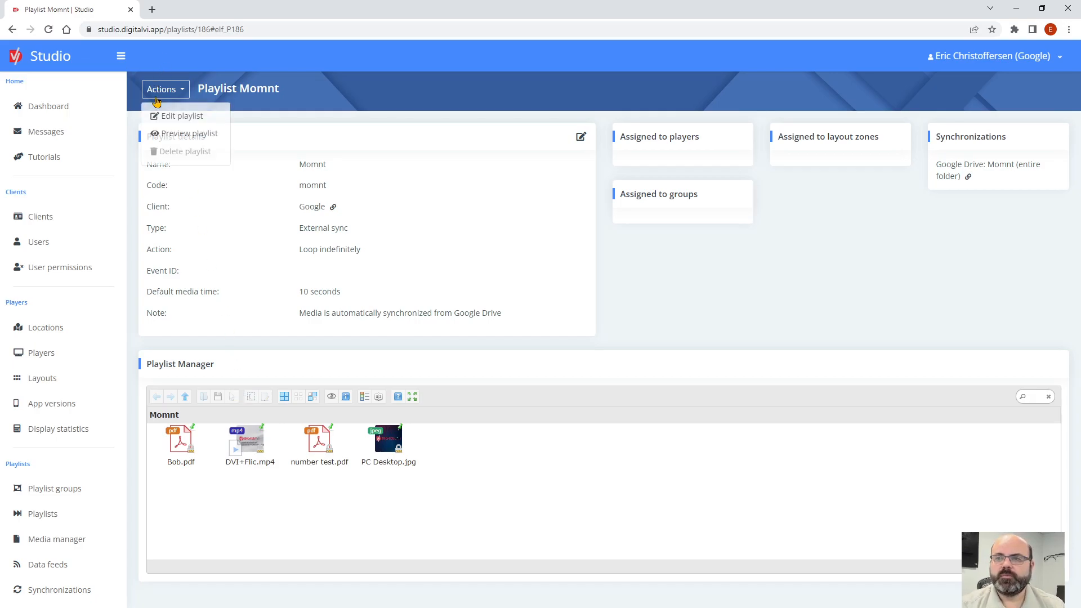
Switch to Google Drive in a new browser tab, check which account is signed in, and open the Momnt folder
click(152, 10)
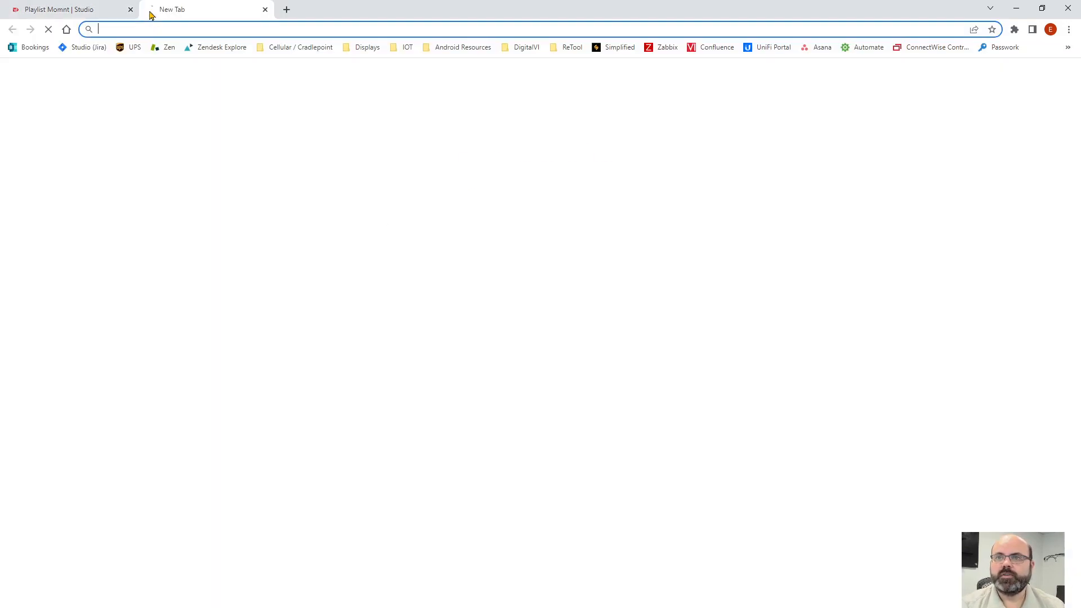
text(dr)
key(Return)
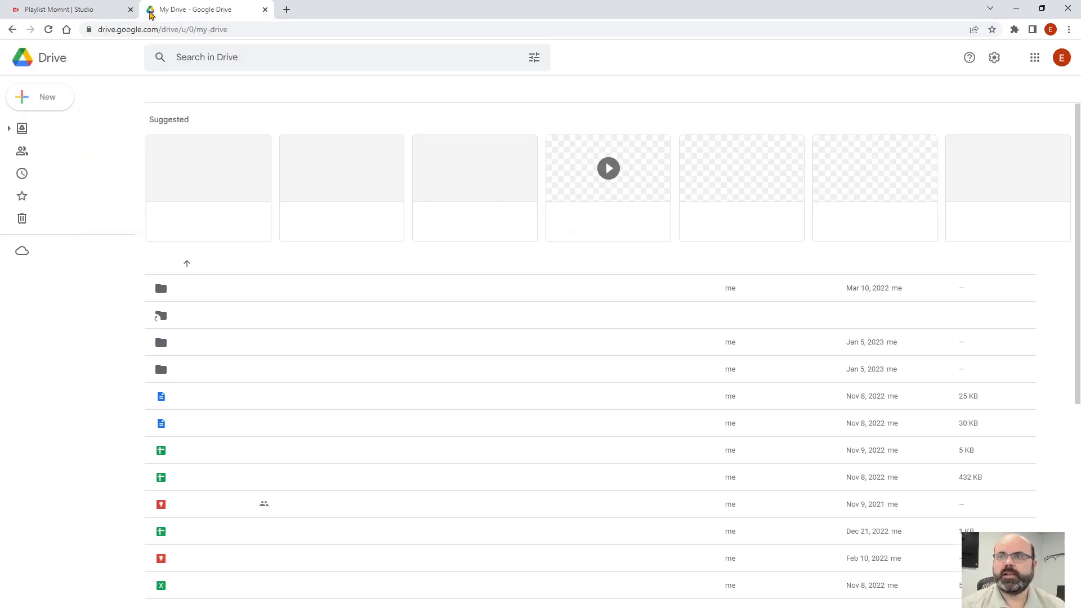
click(1060, 58)
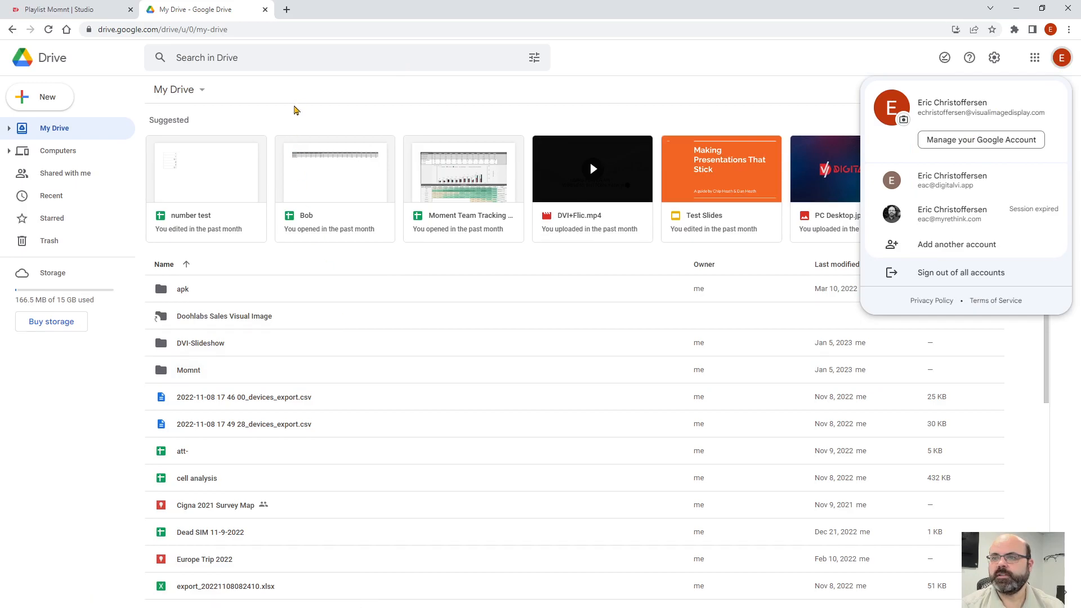
click(295, 120)
click(190, 375)
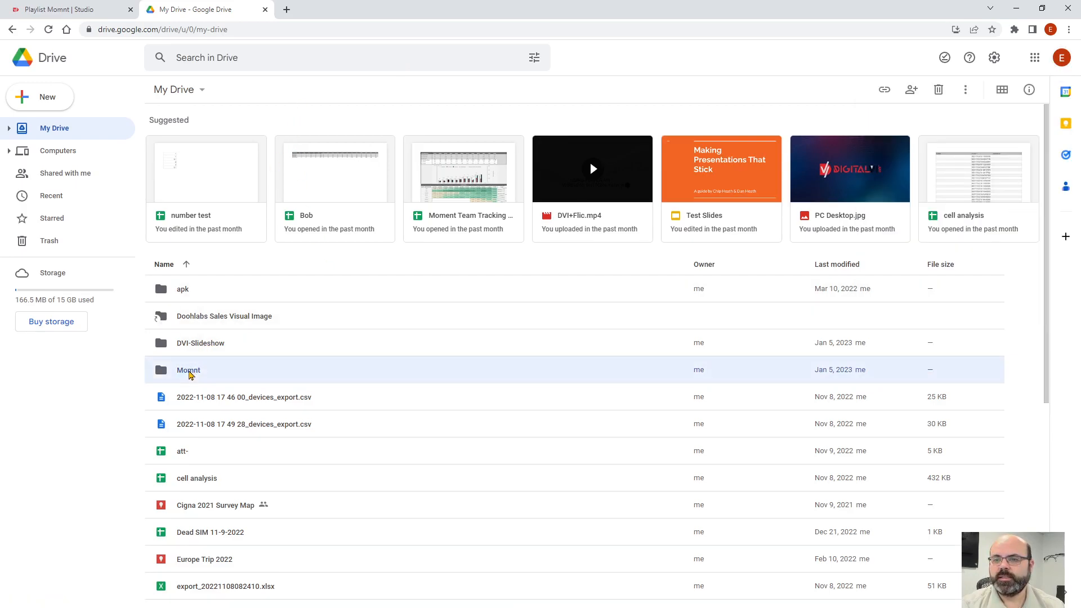
double_click(190, 375)
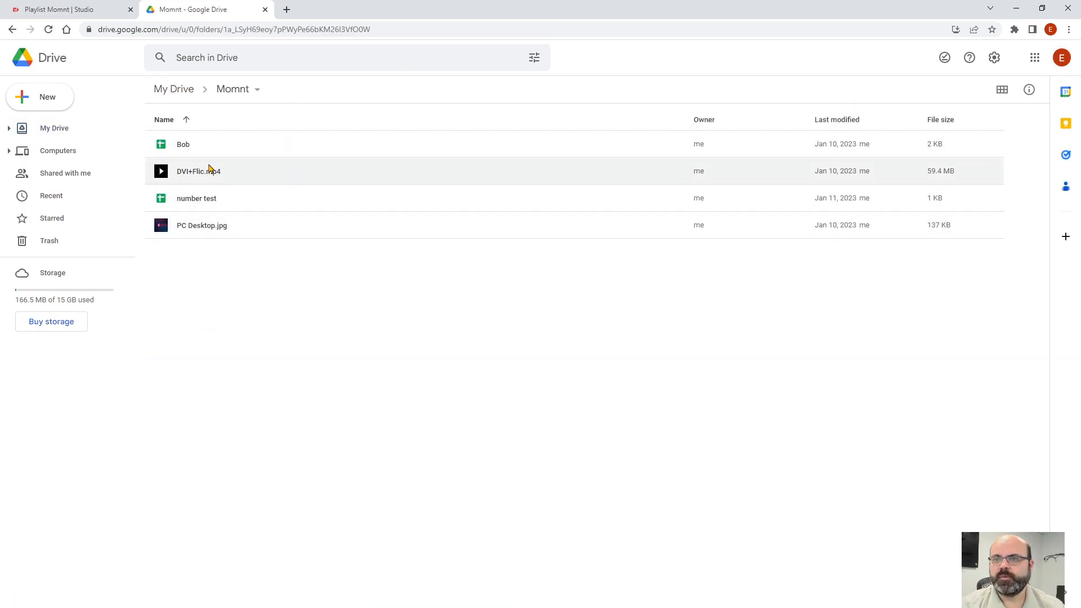
Move the Bob spreadsheet out of the Momnt folder into My Drive
click(185, 145)
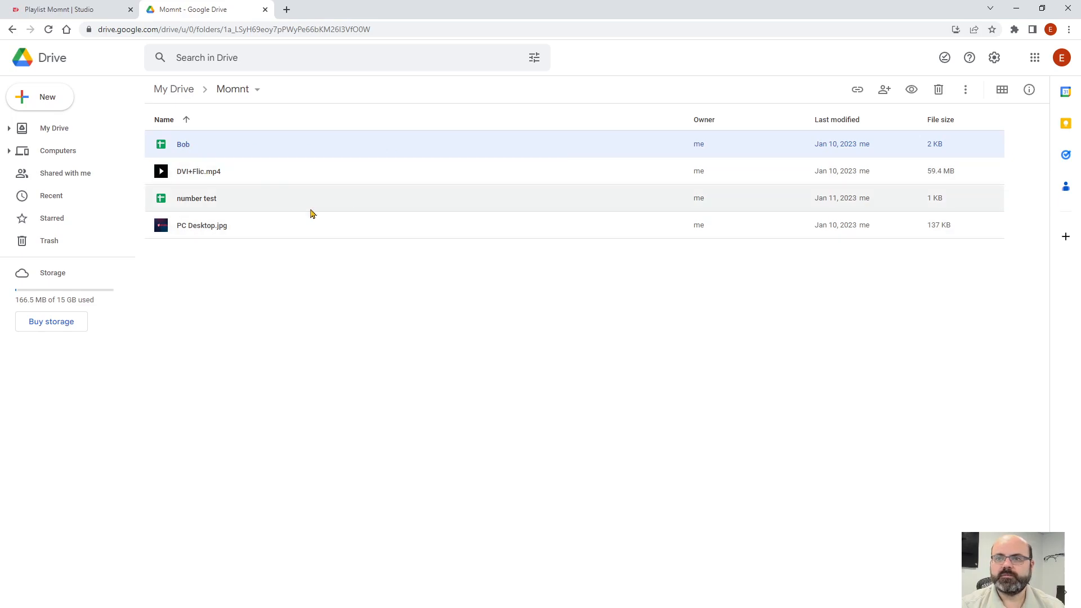
right_click(184, 145)
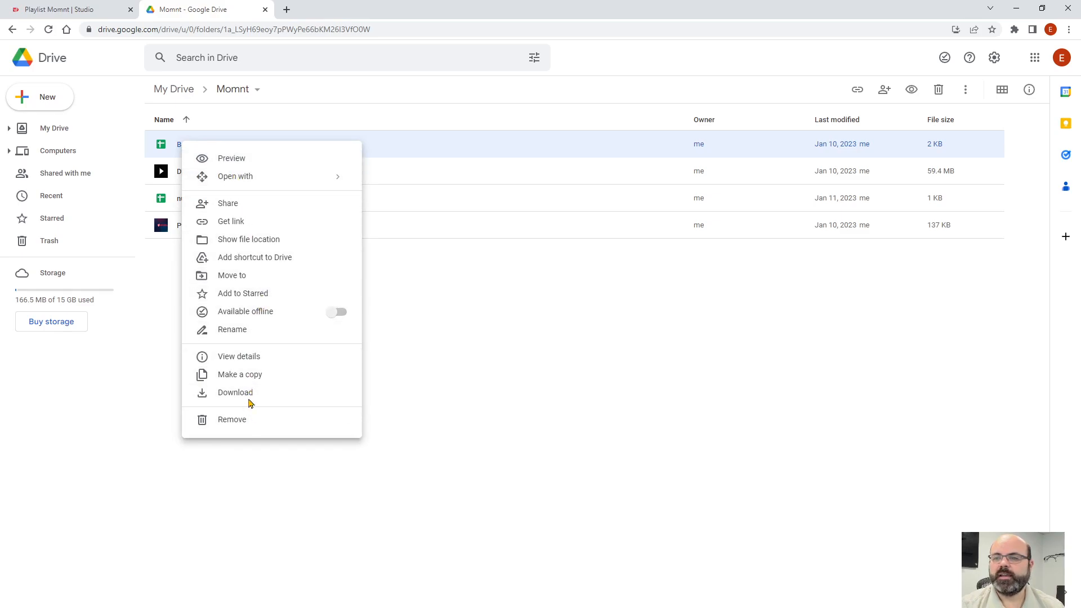
click(239, 276)
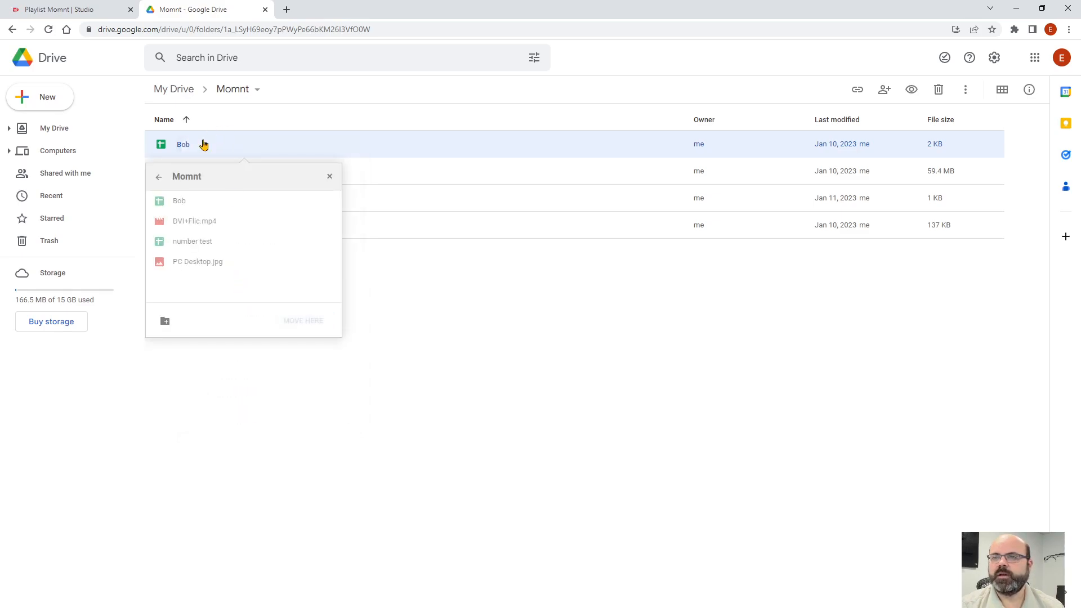
click(159, 177)
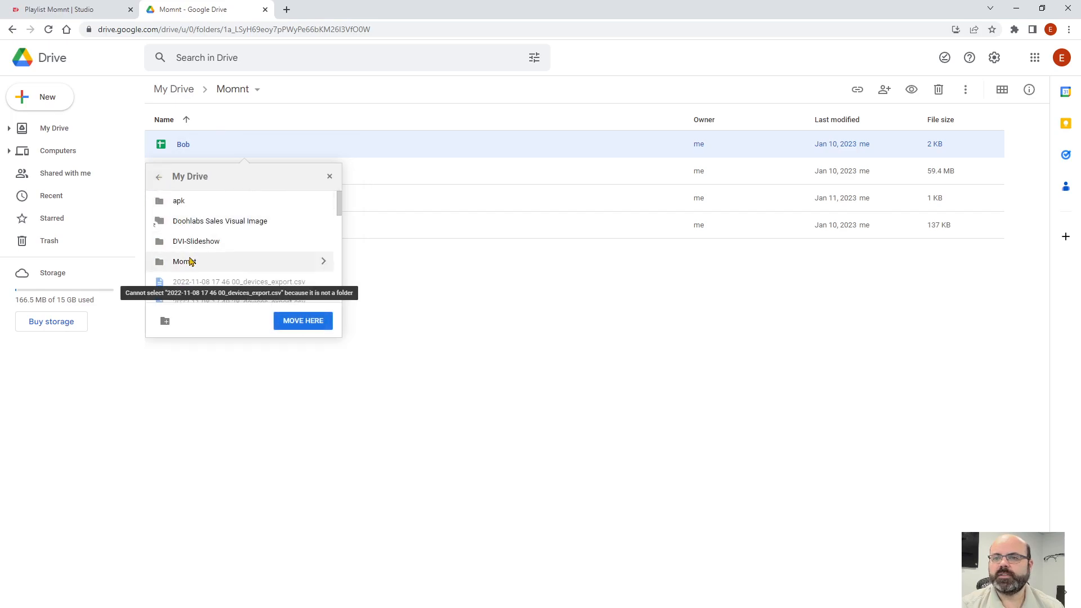
click(314, 321)
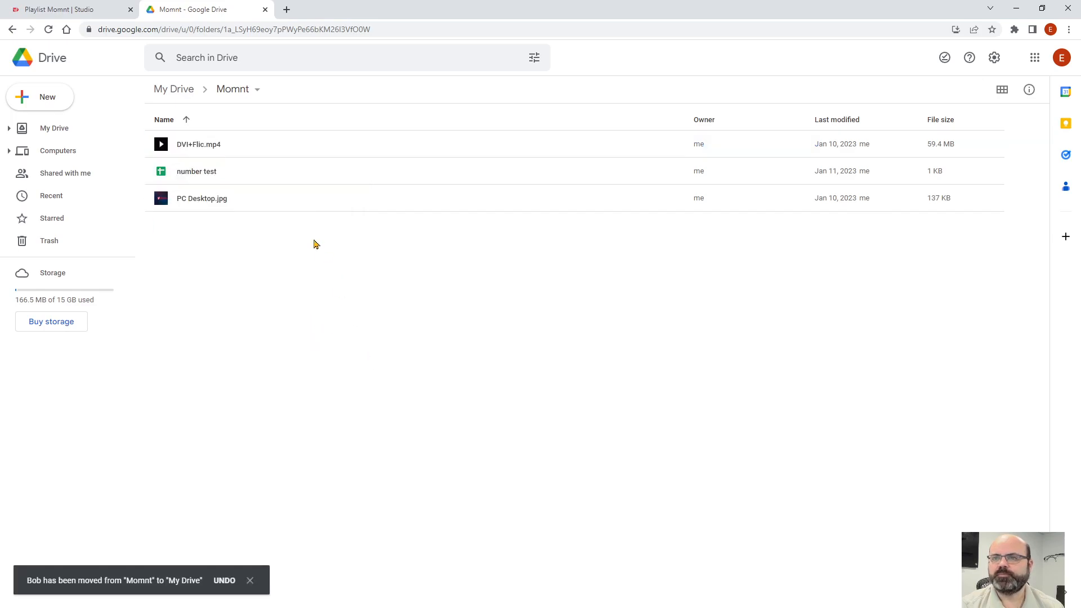
Return to Studio, refresh the Momnt playlist, and manually run its Momnt (entire folder) synchronization
click(80, 10)
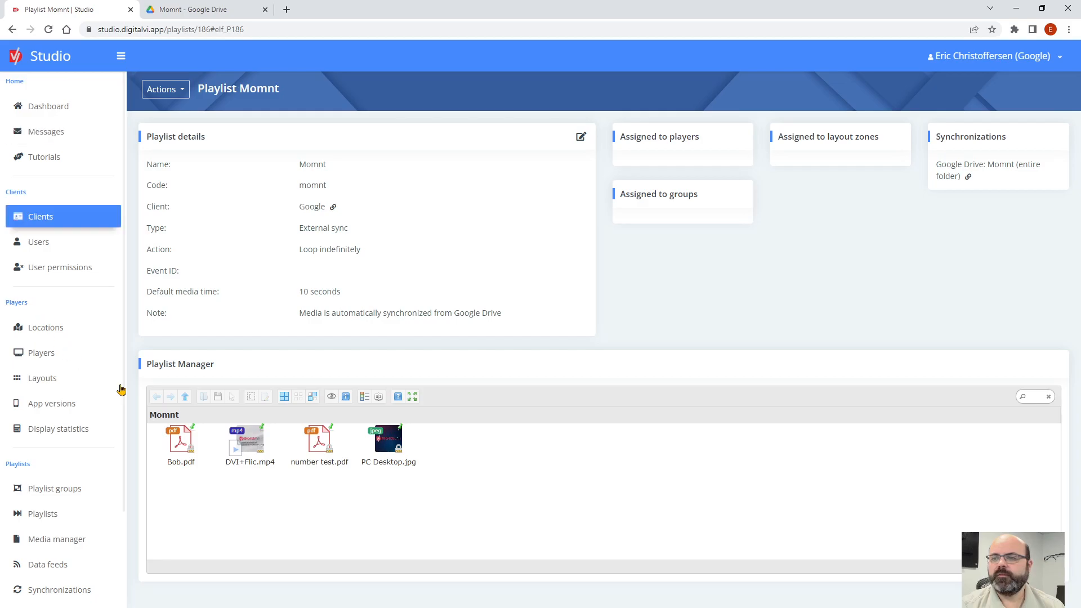
click(49, 29)
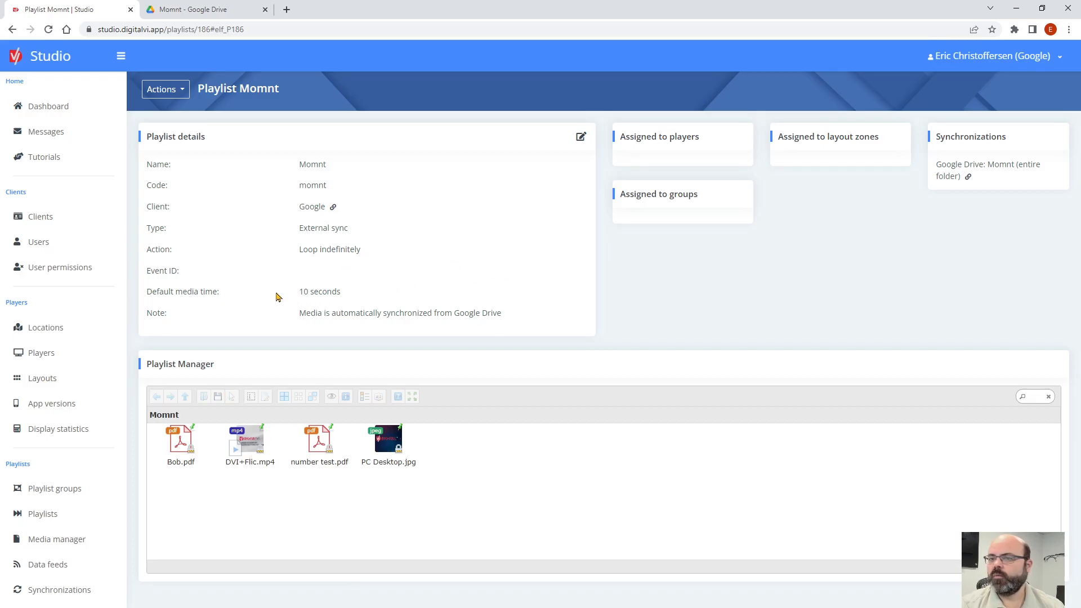
click(969, 178)
click(885, 166)
drag(617, 210, 828, 210)
click(830, 225)
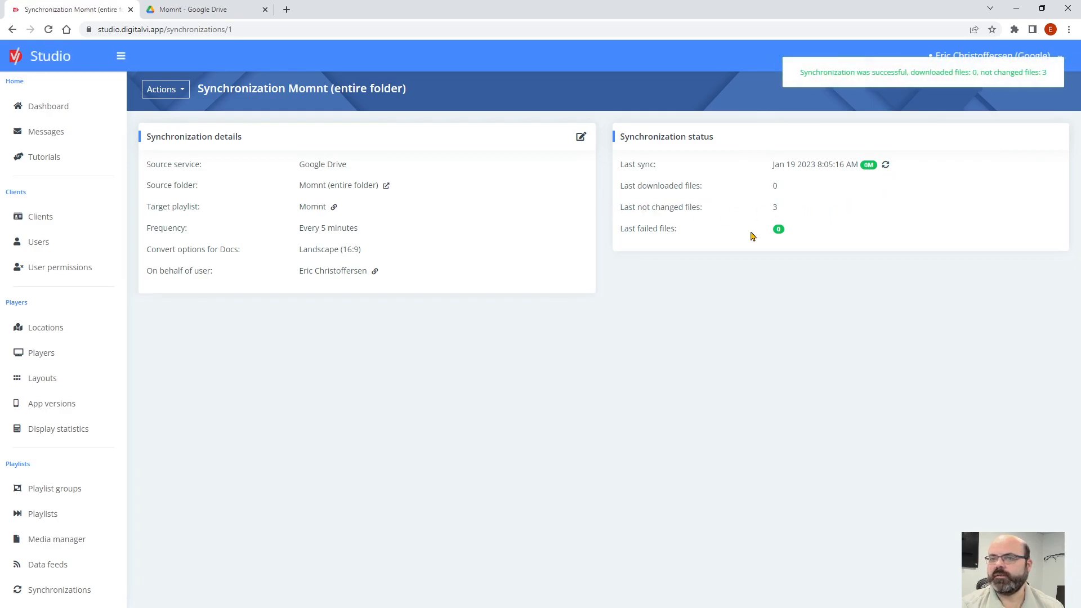
Open the Momnt playlist and compare its media with the files in the Google Drive Momnt folder
click(43, 514)
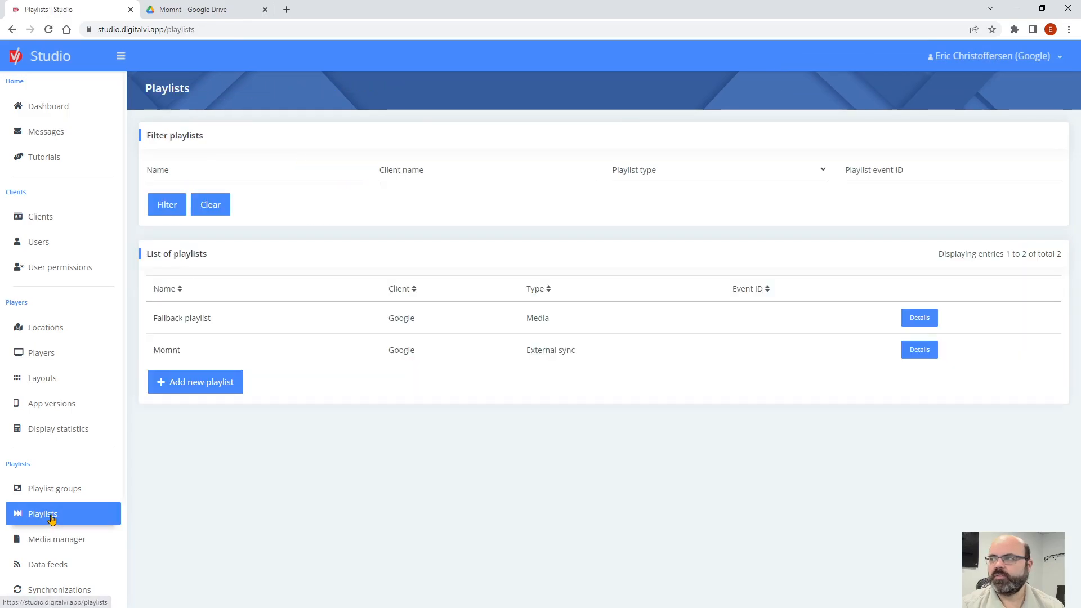
click(172, 353)
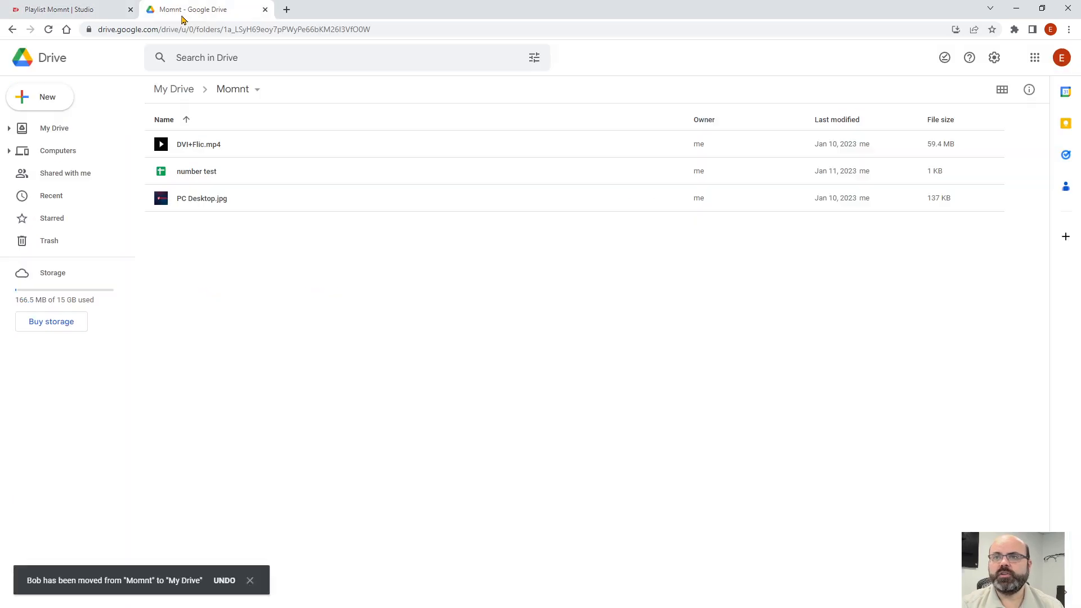
click(181, 13)
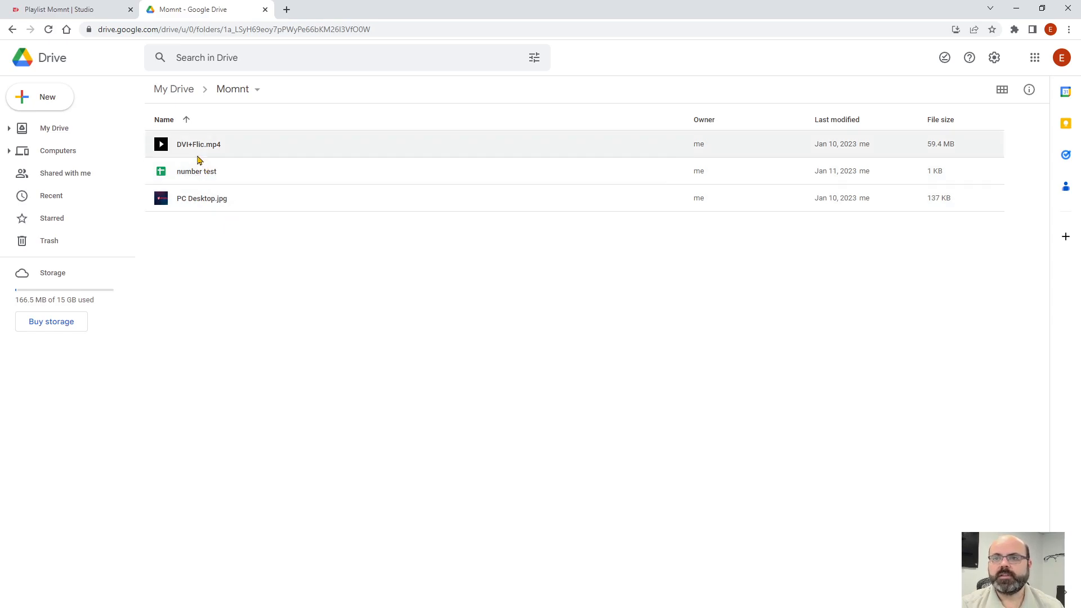
click(111, 14)
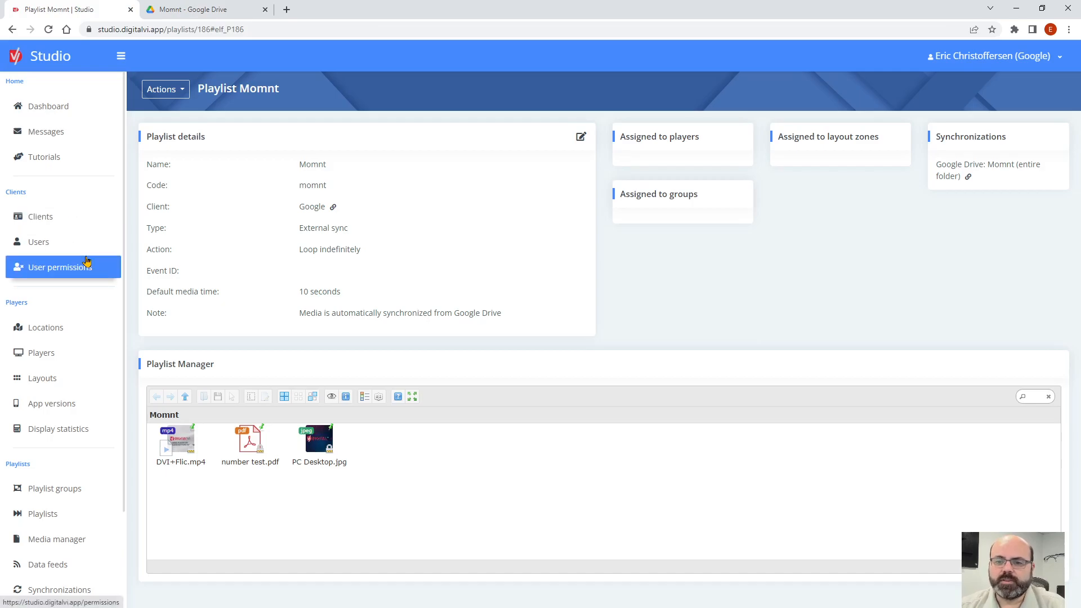
Add a playlist named Google Sheet Only for the client Google, keeping the Media type and Loop indefinitely, and save it
click(49, 524)
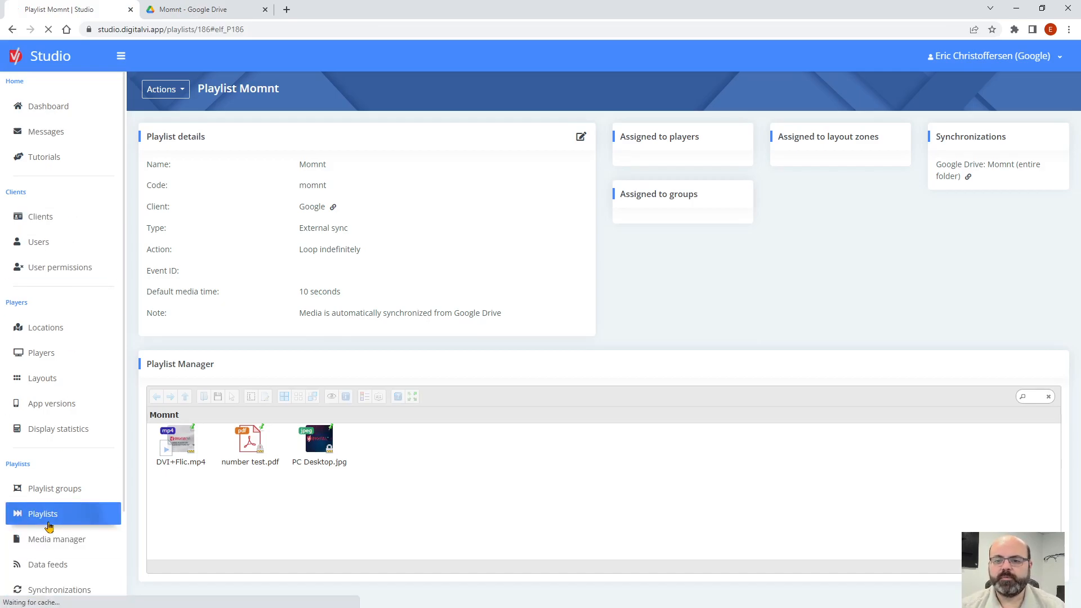
click(184, 380)
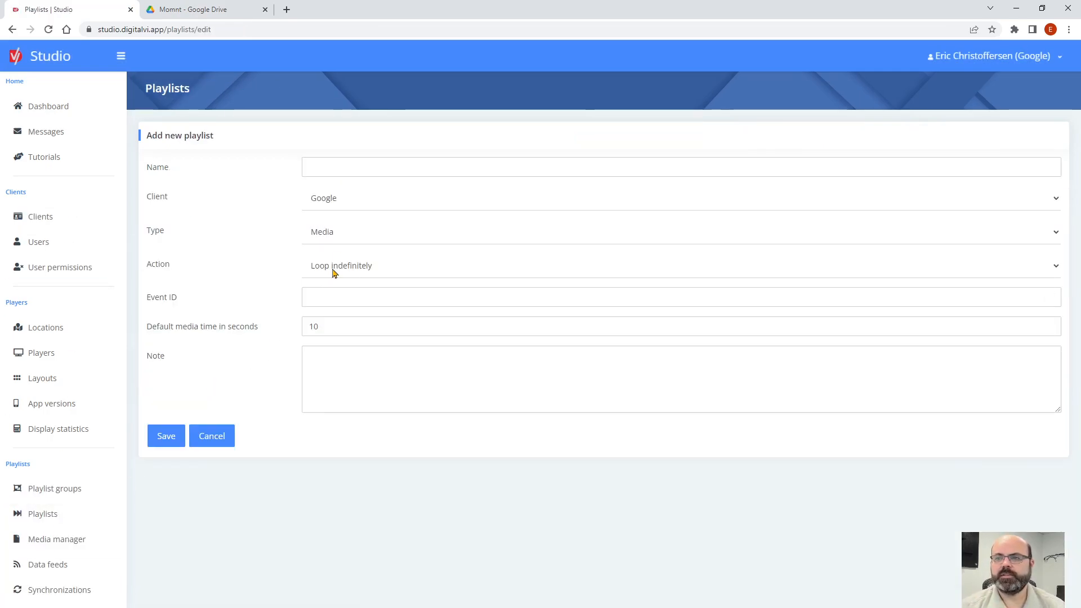
click(349, 172)
text(Google Sheet)
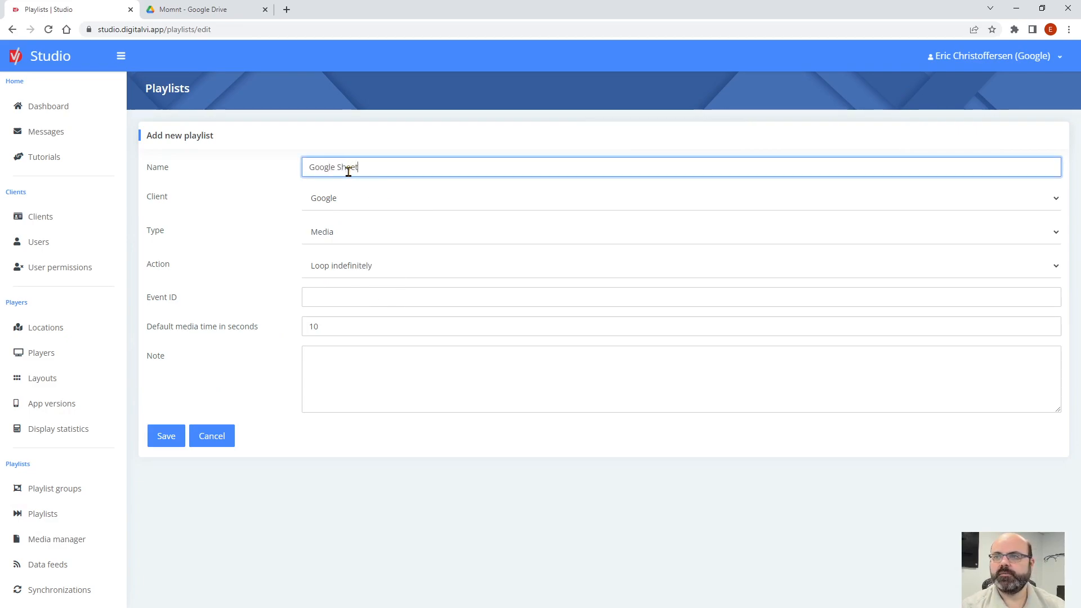
text( Only)
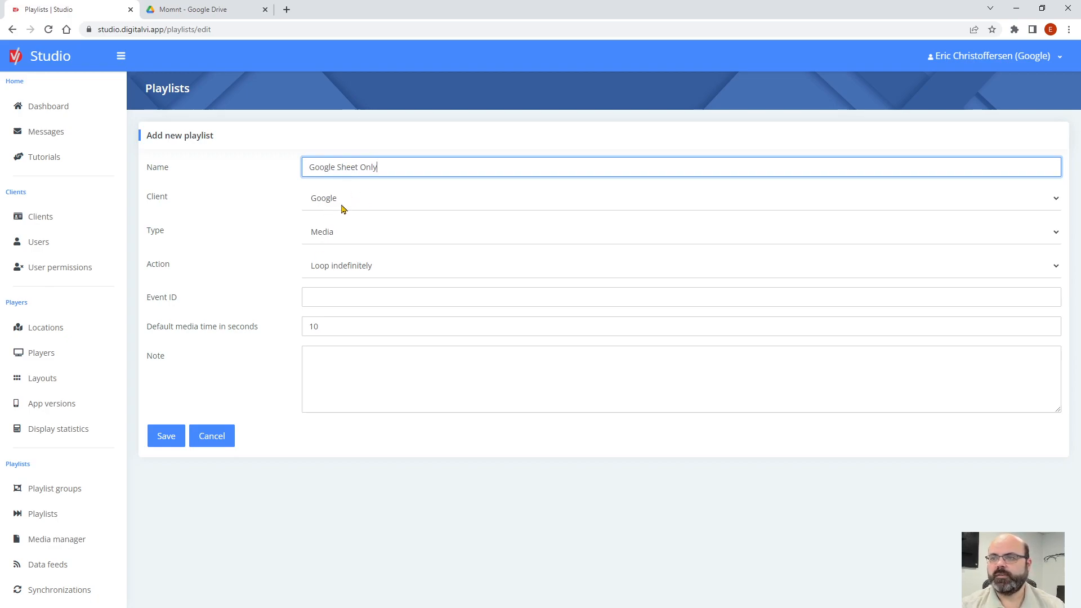
click(165, 436)
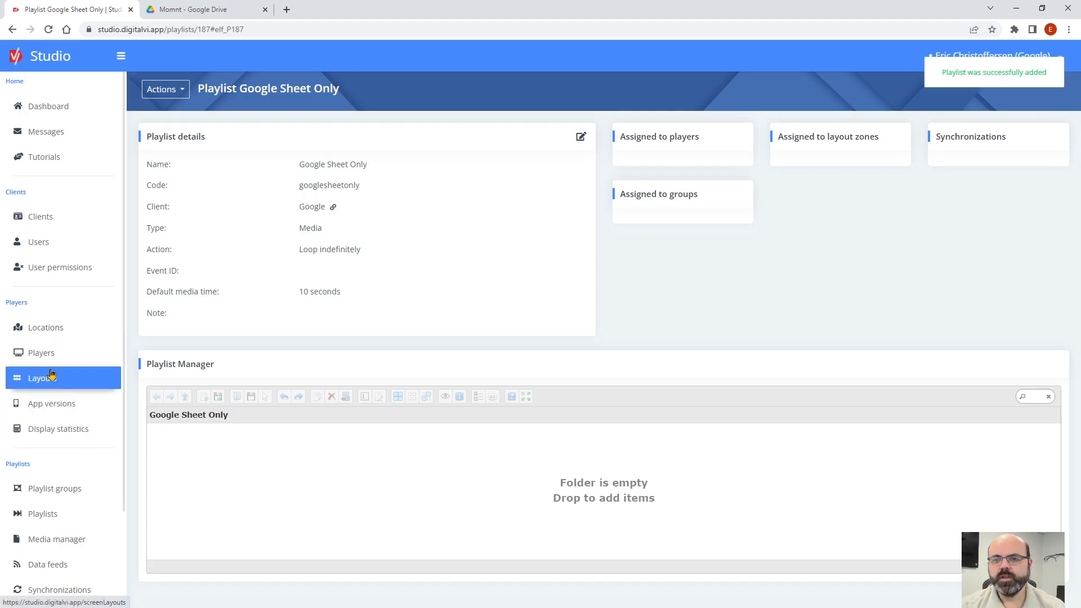
Add a Google Drive synchronization of the single file Bob to the Google Sheet Only playlist, keeping every 5 minutes and Landscape (16:9)
click(59, 589)
click(230, 351)
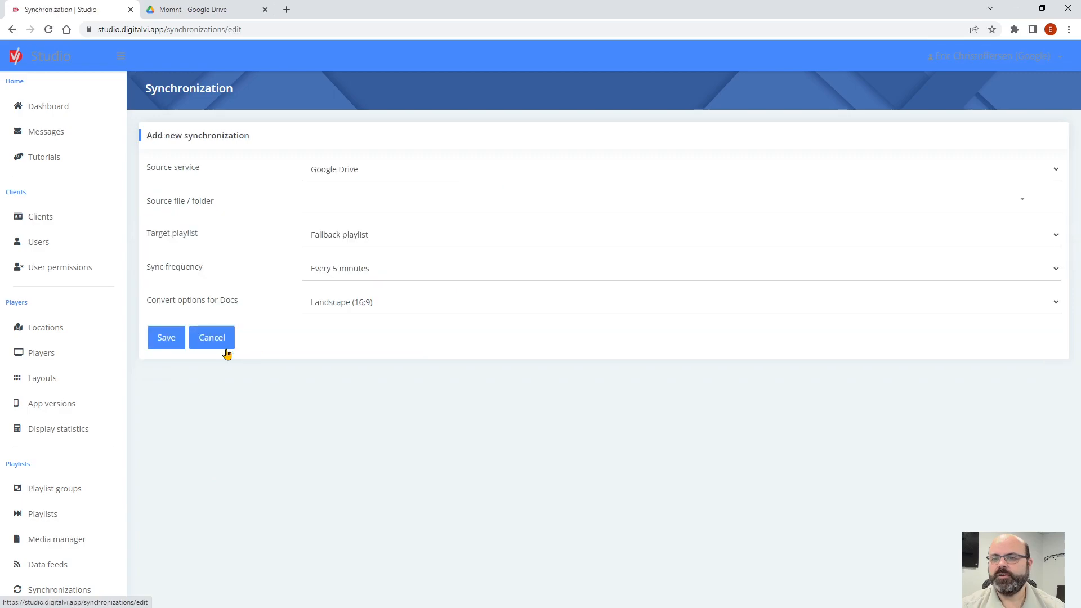
click(353, 203)
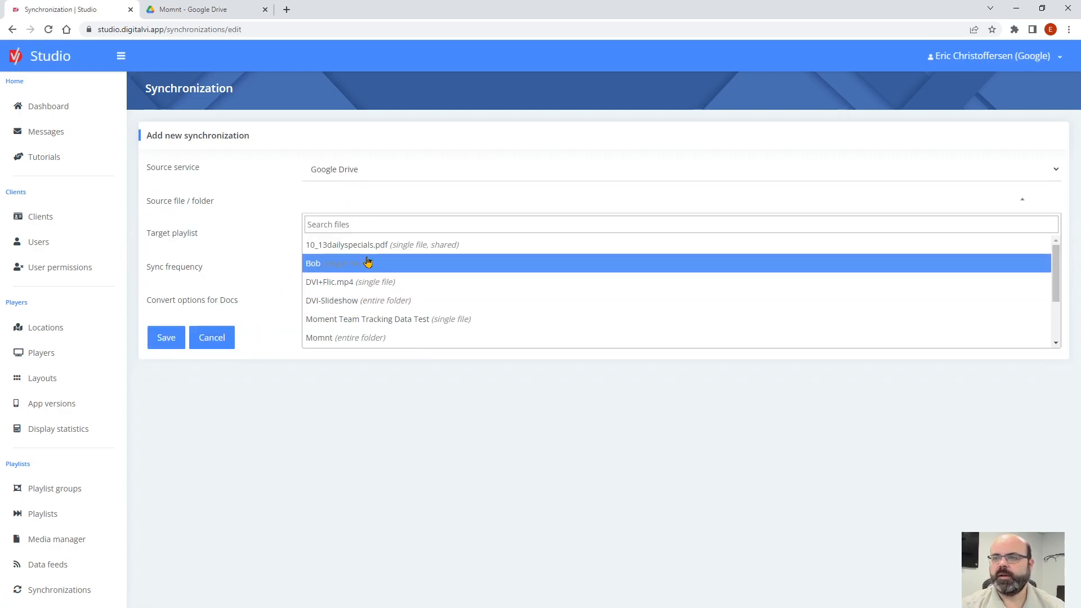
text(bob)
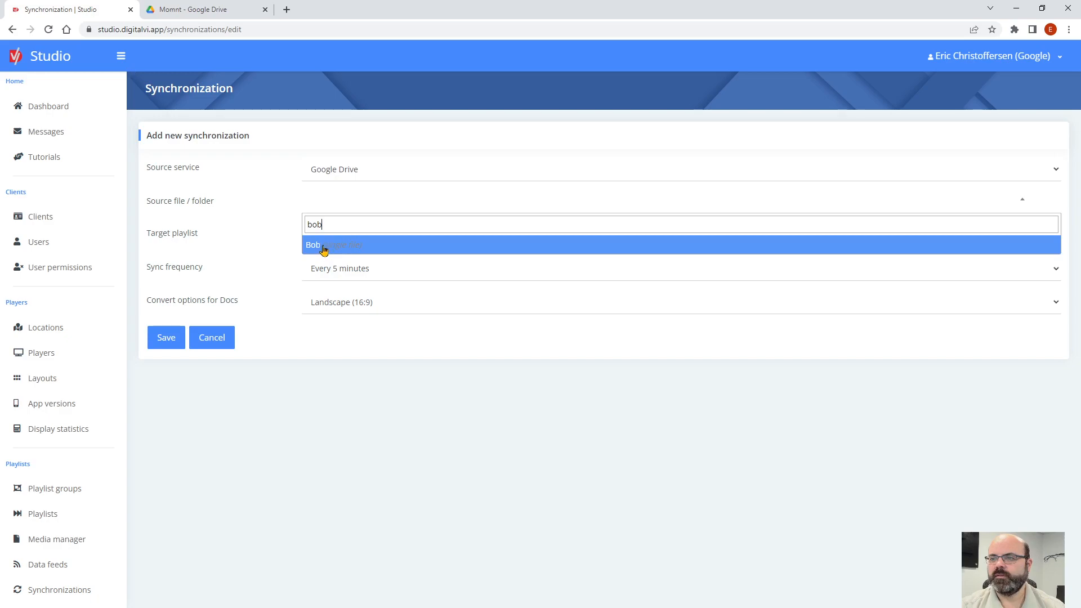
click(325, 247)
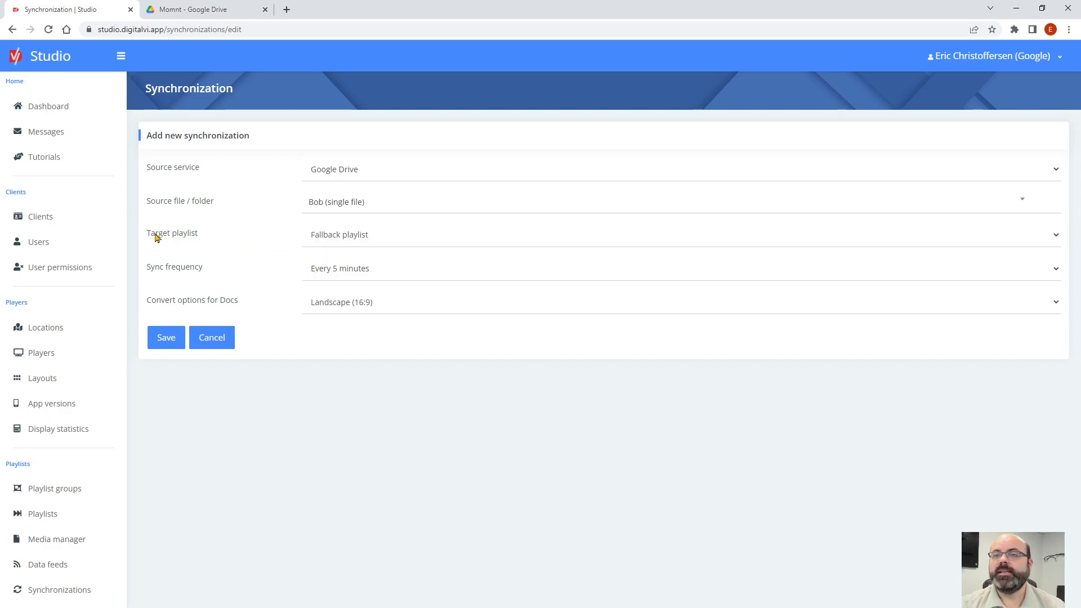
click(369, 242)
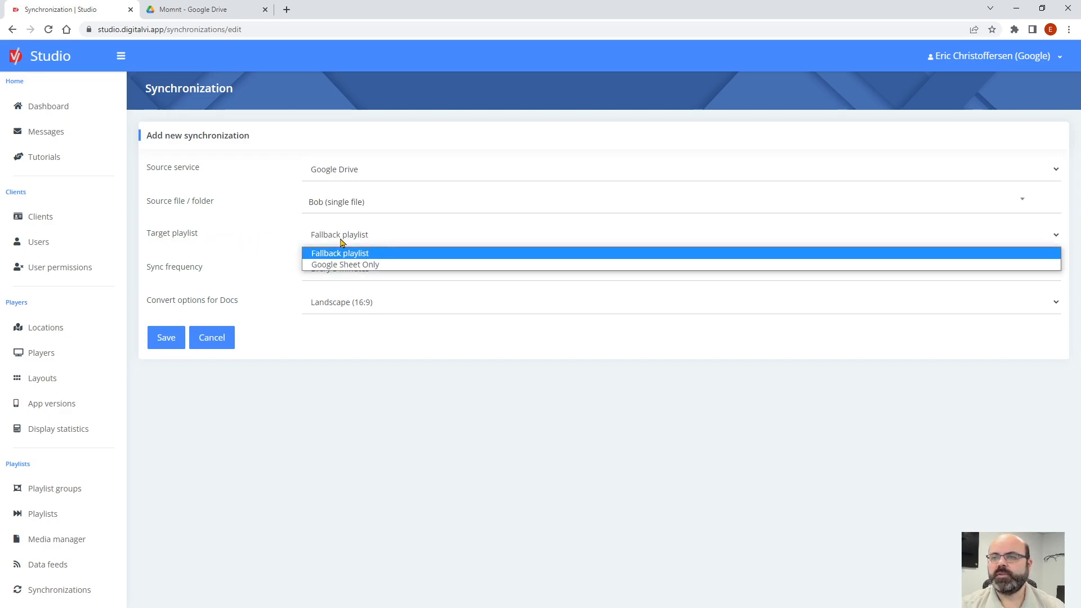
click(347, 265)
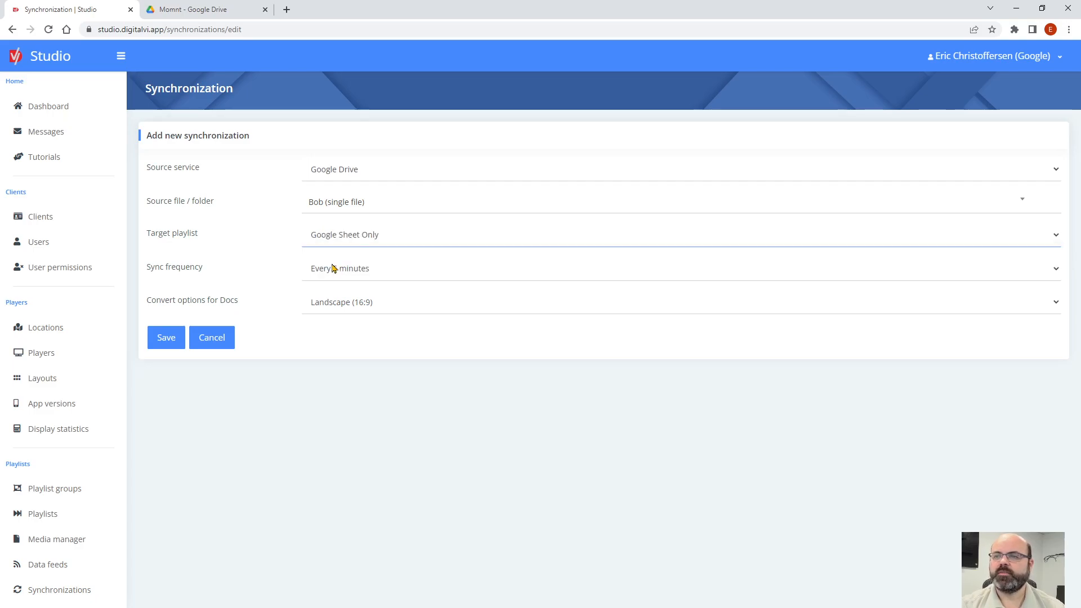
click(165, 337)
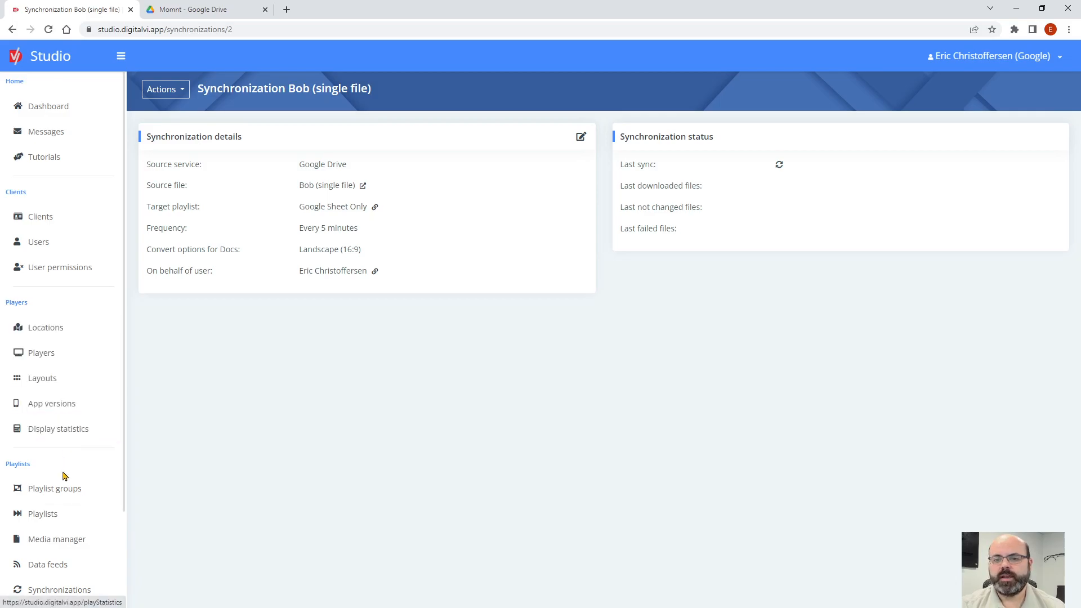
Open the Google Sheet Only playlist and refresh it to check for the synchronized file
click(56, 521)
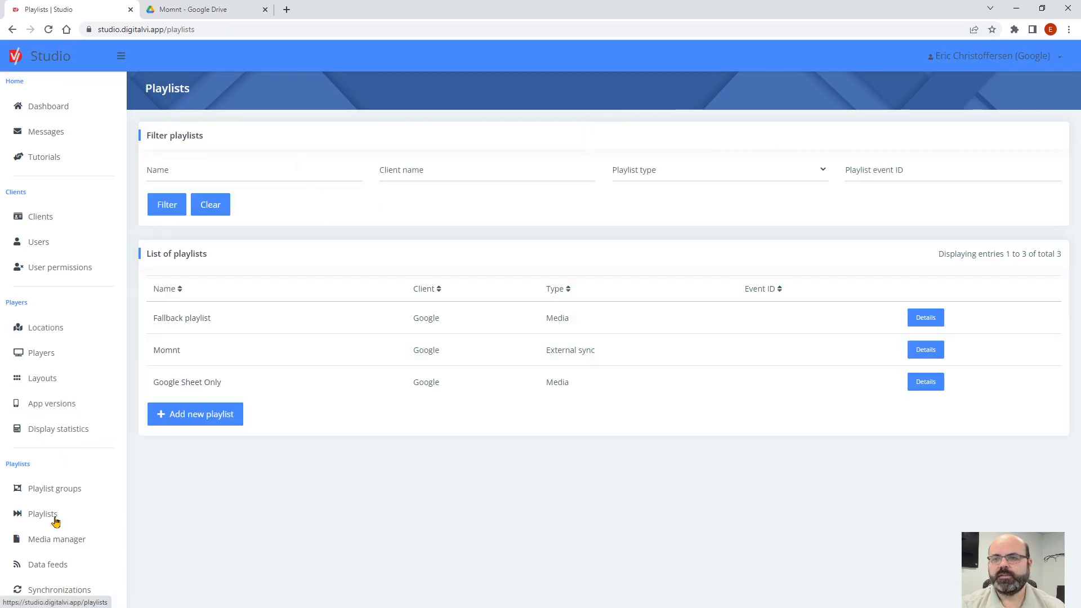
click(184, 386)
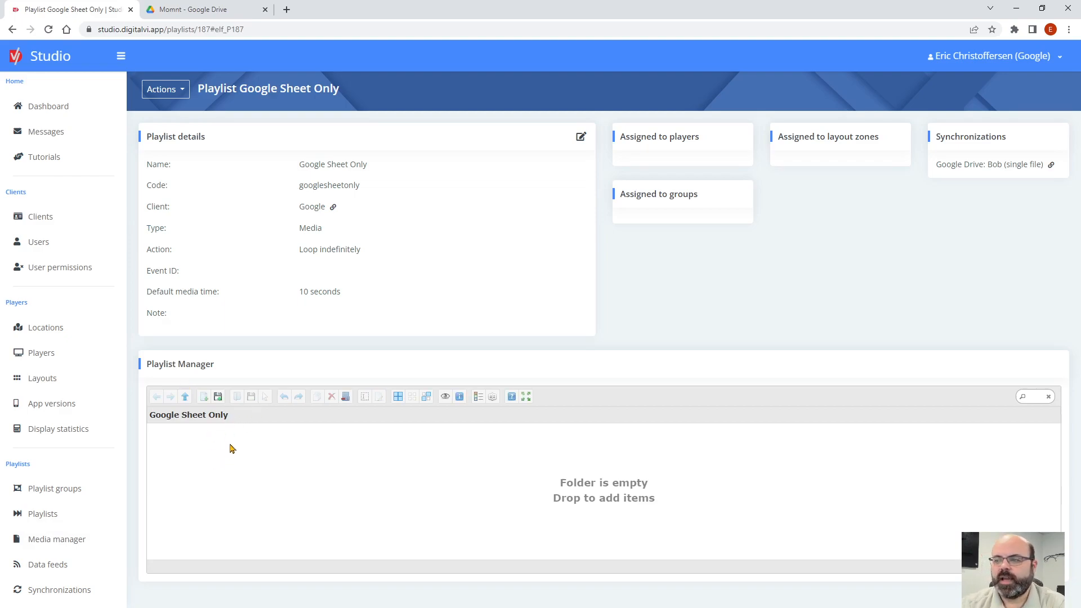
click(176, 9)
click(79, 10)
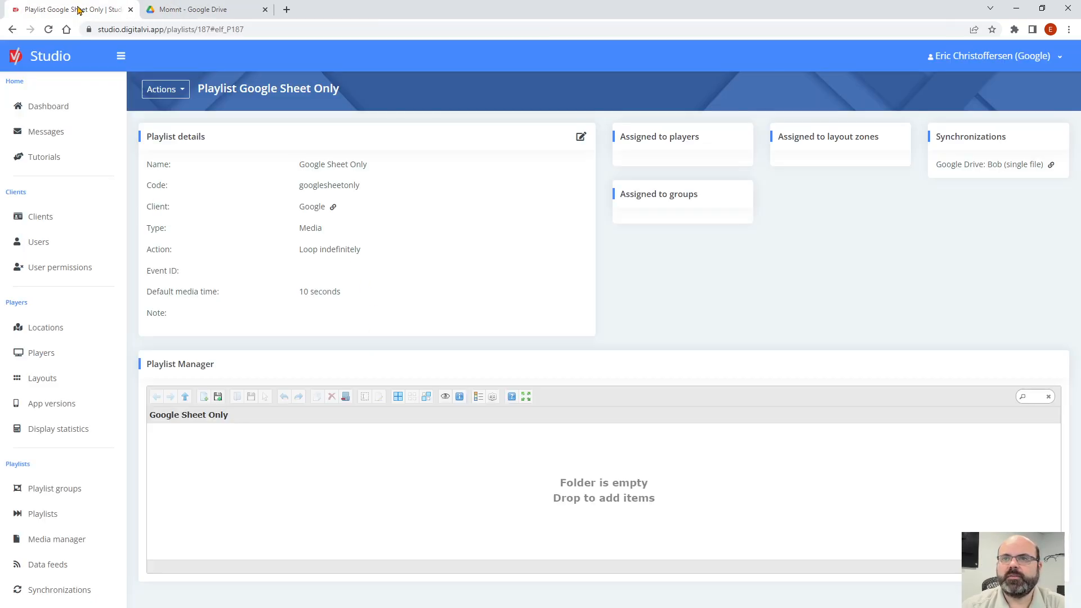
click(48, 30)
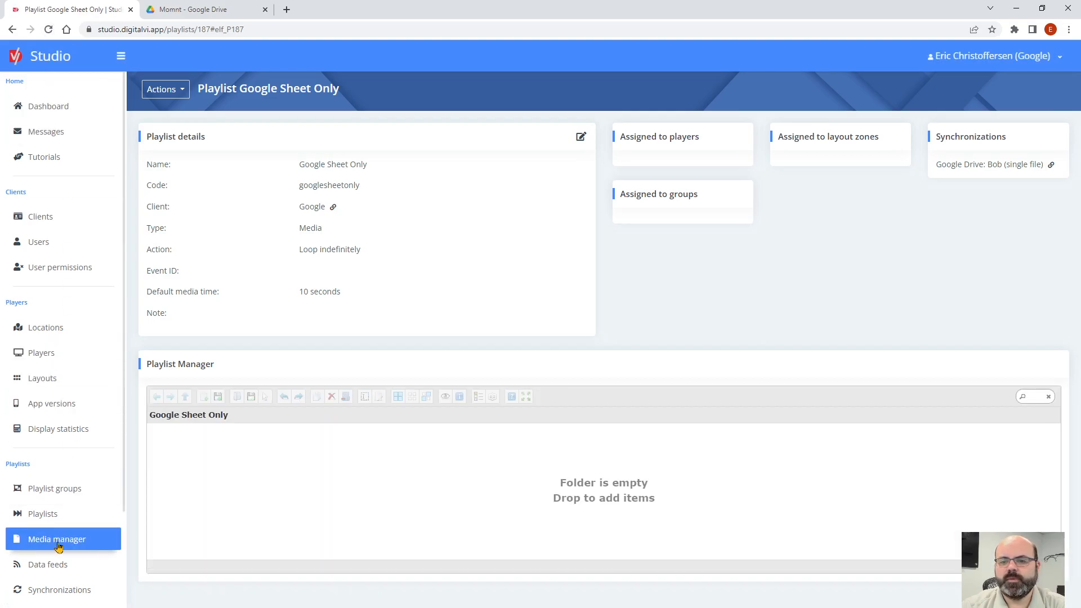
Open the details of the Bob (single file) synchronization and run it manually
click(59, 589)
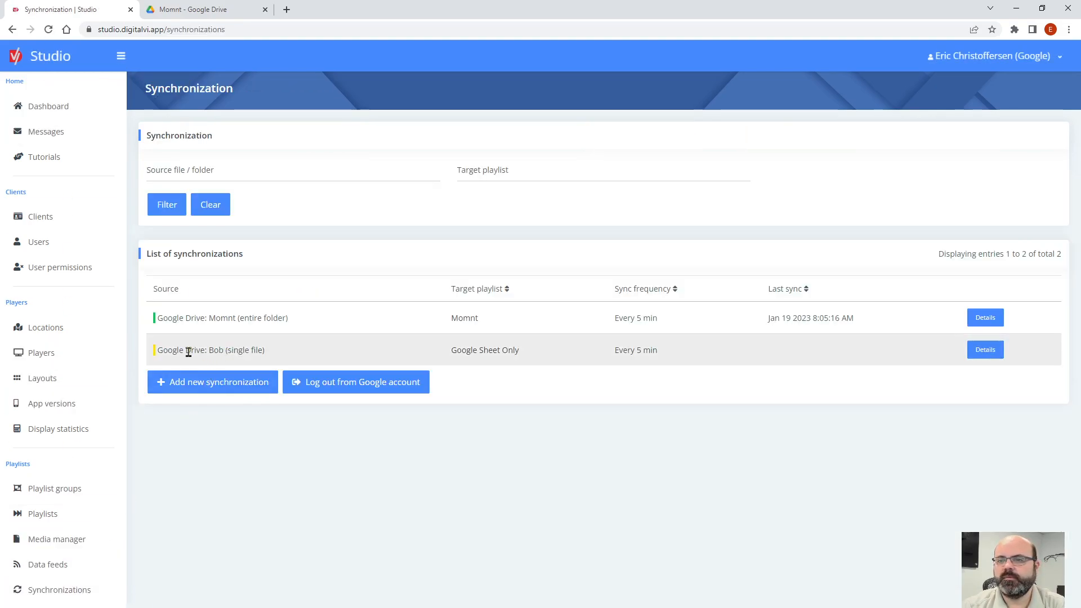
click(984, 350)
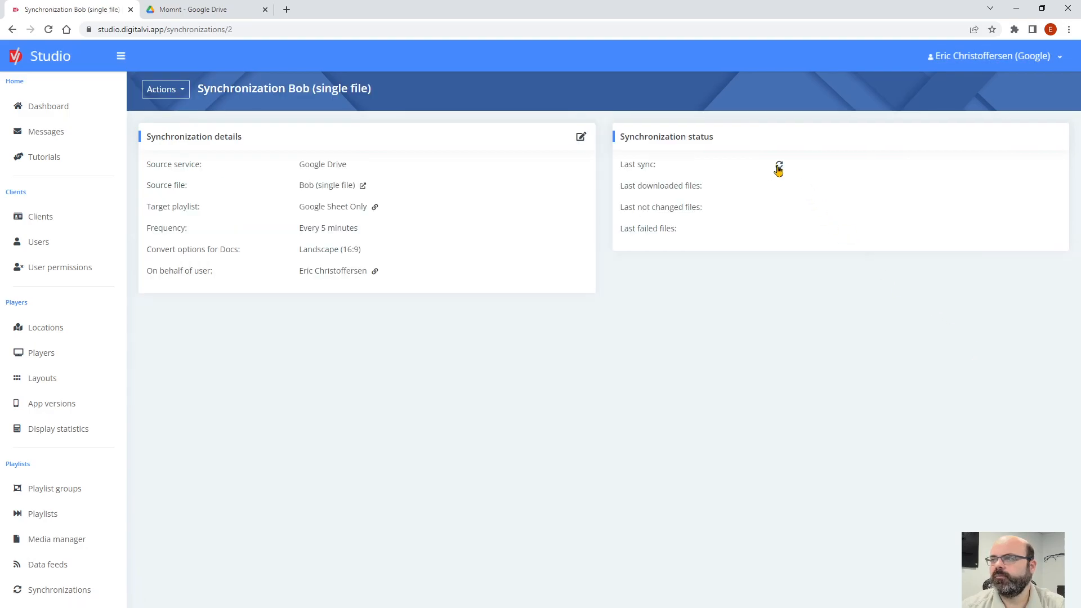
click(46, 30)
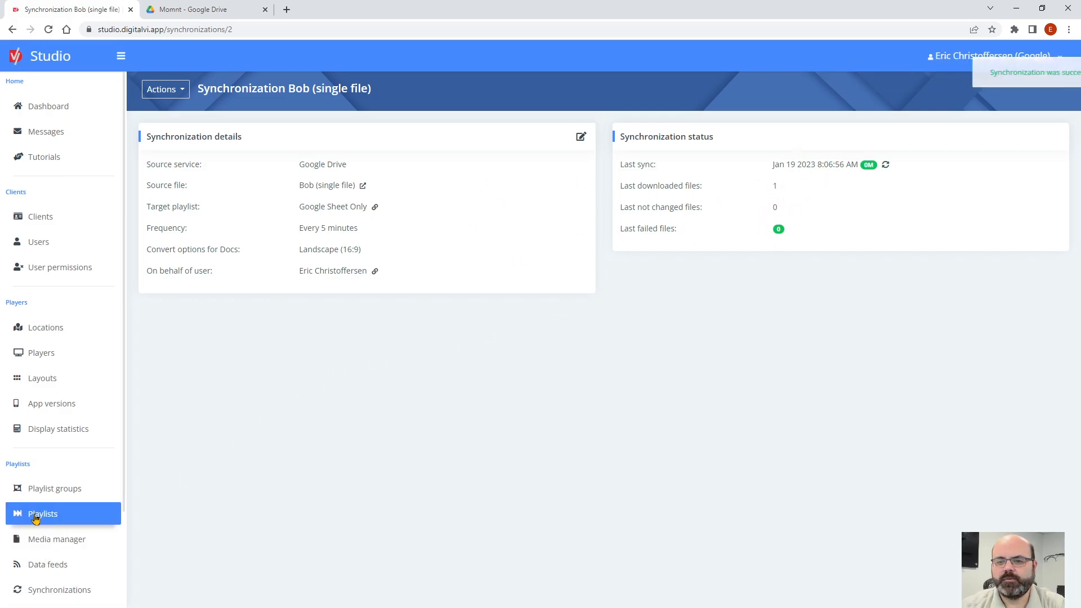
Open the Google Sheet Only playlist and check Bob.pdf in the Playlist Manager
click(73, 514)
click(185, 382)
click(182, 445)
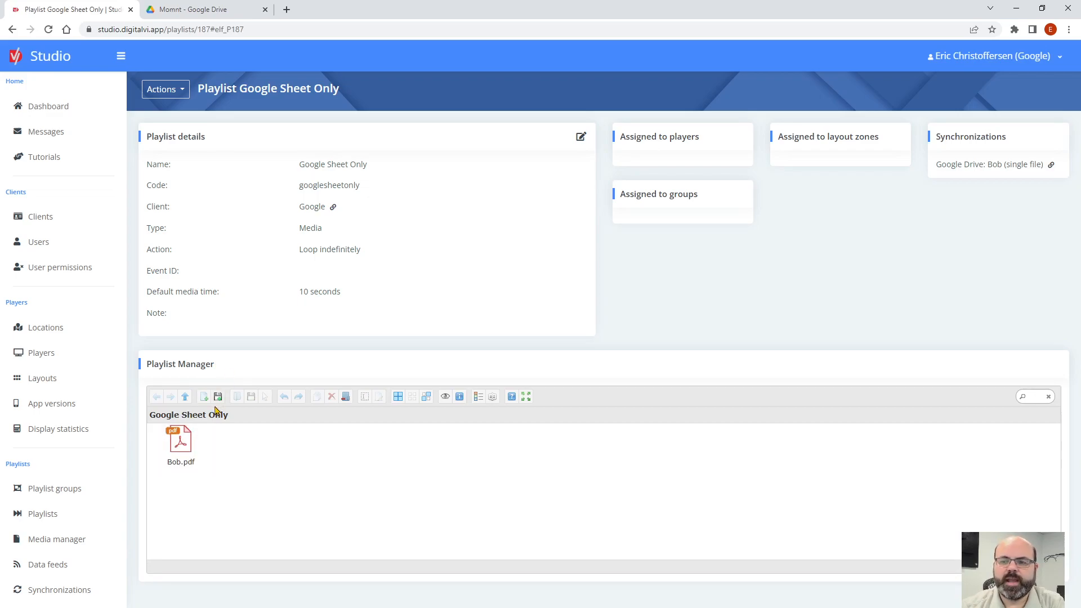
click(156, 462)
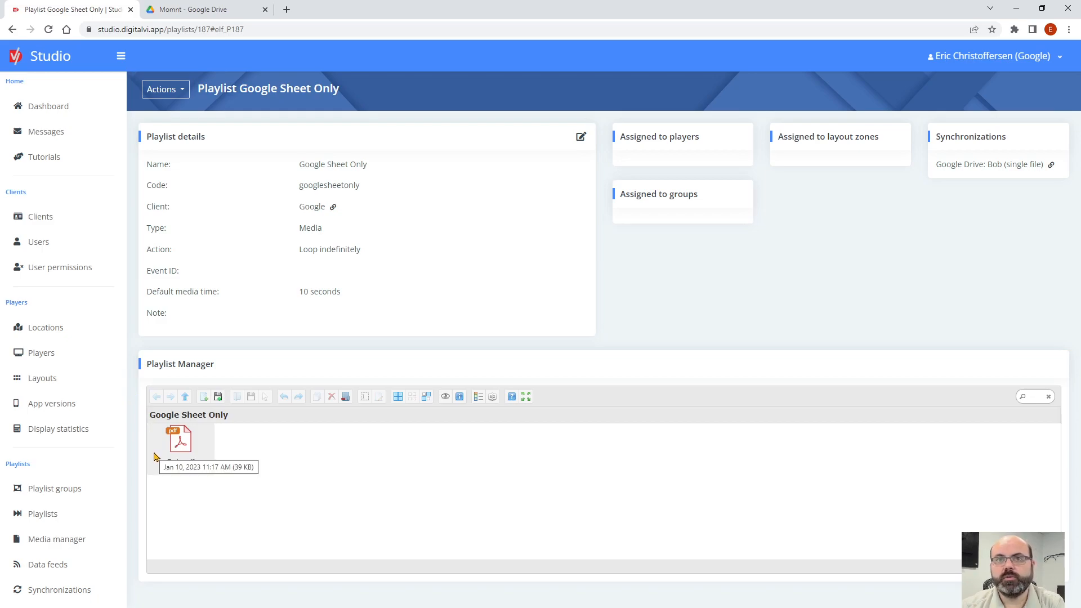
click(178, 462)
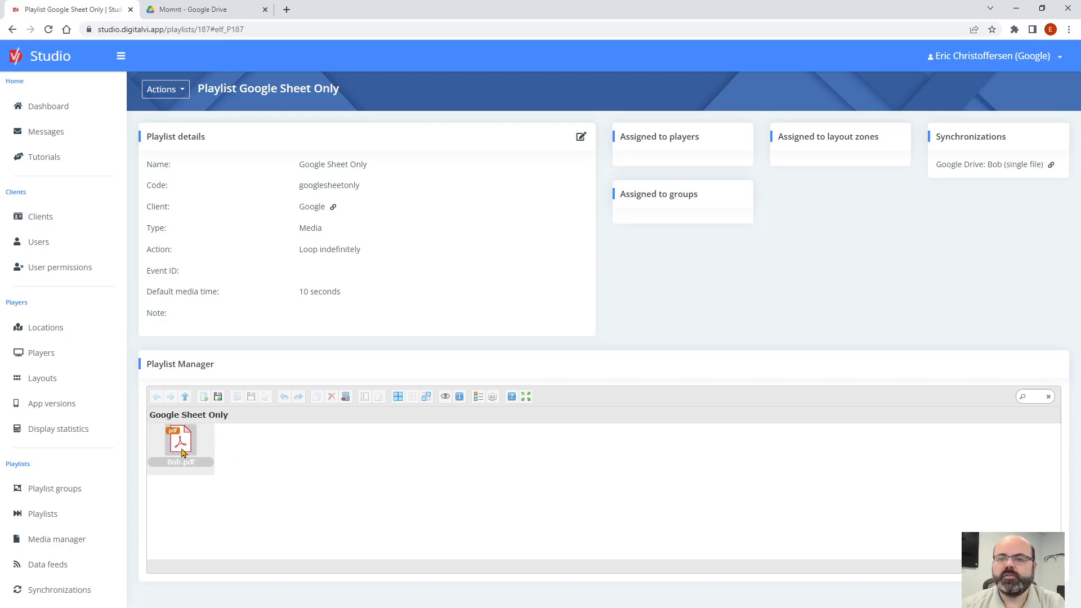
Preview the contents of Bob.pdf and close the preview
click(182, 451)
double_click(182, 450)
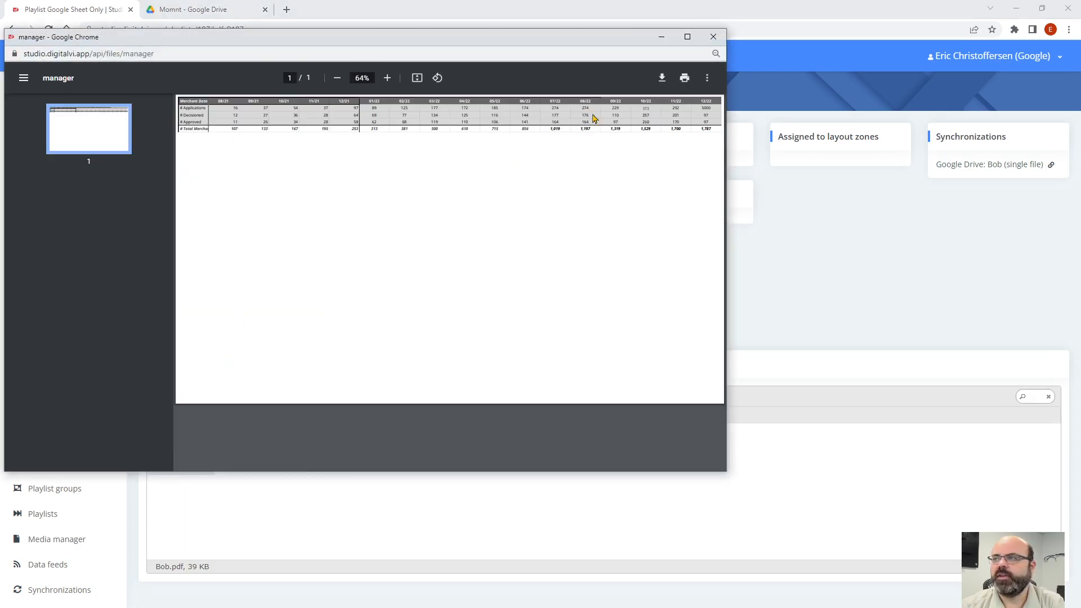
click(713, 38)
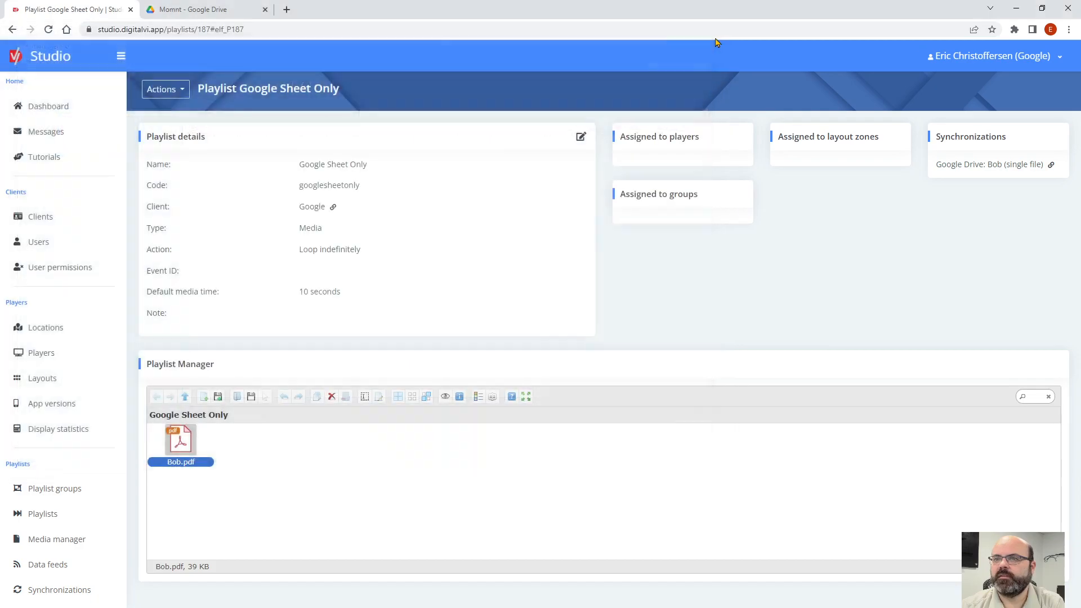
click(696, 266)
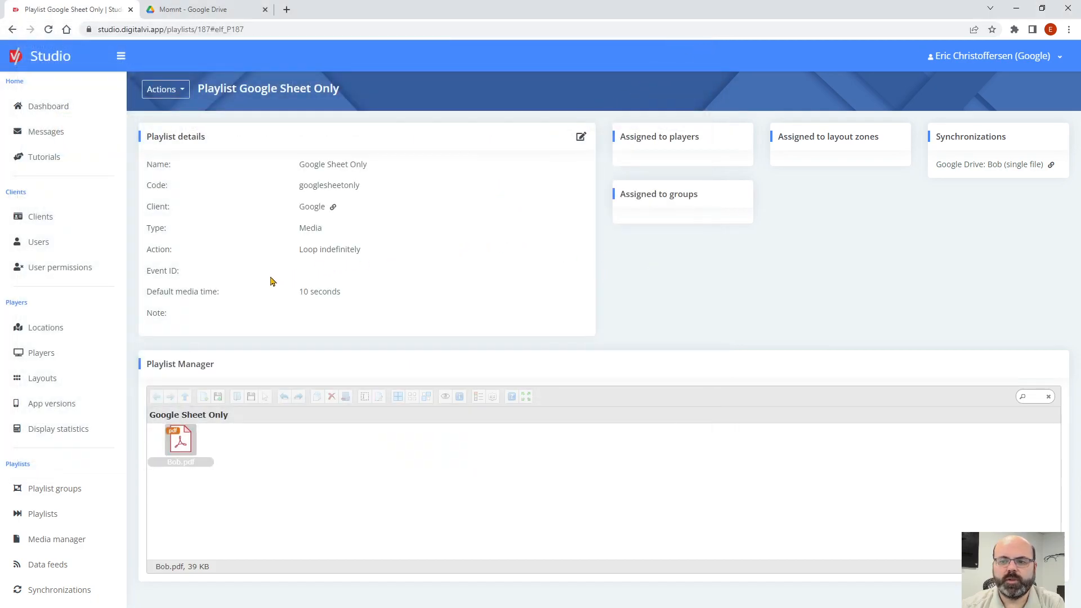
click(180, 450)
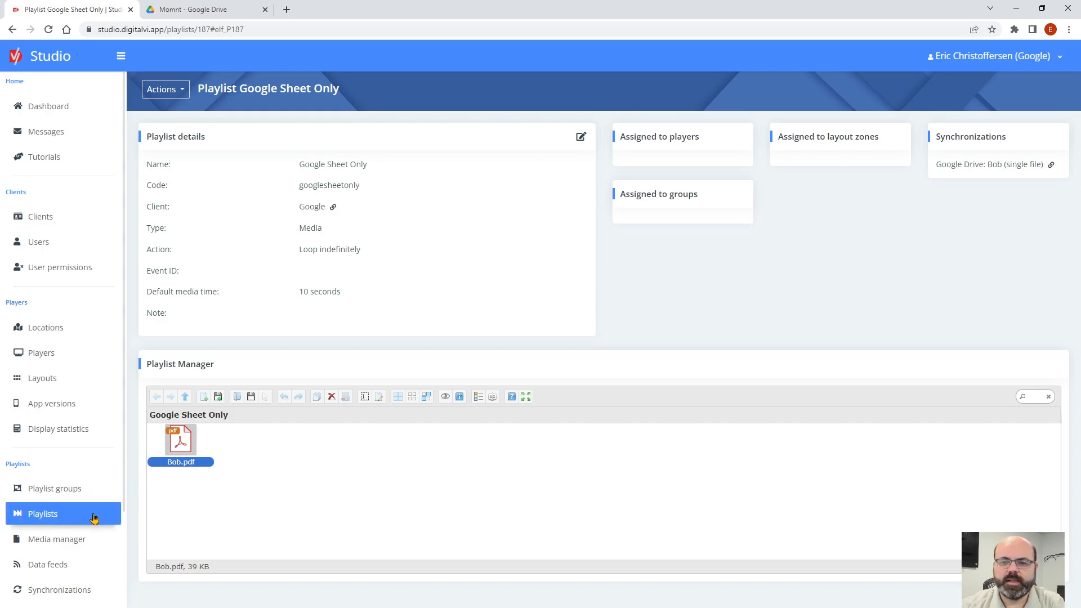